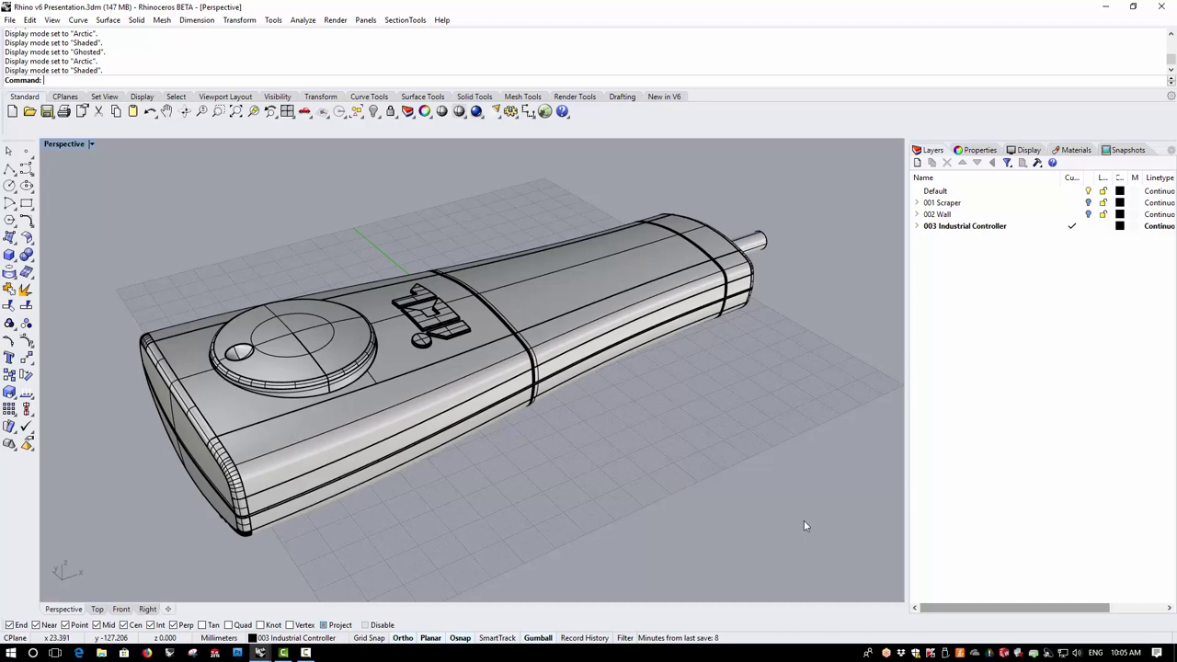
- Switch the Perspective viewport to Ghosted and then to Arctic display mode, and view the controller from both sides
left_click(91, 144)
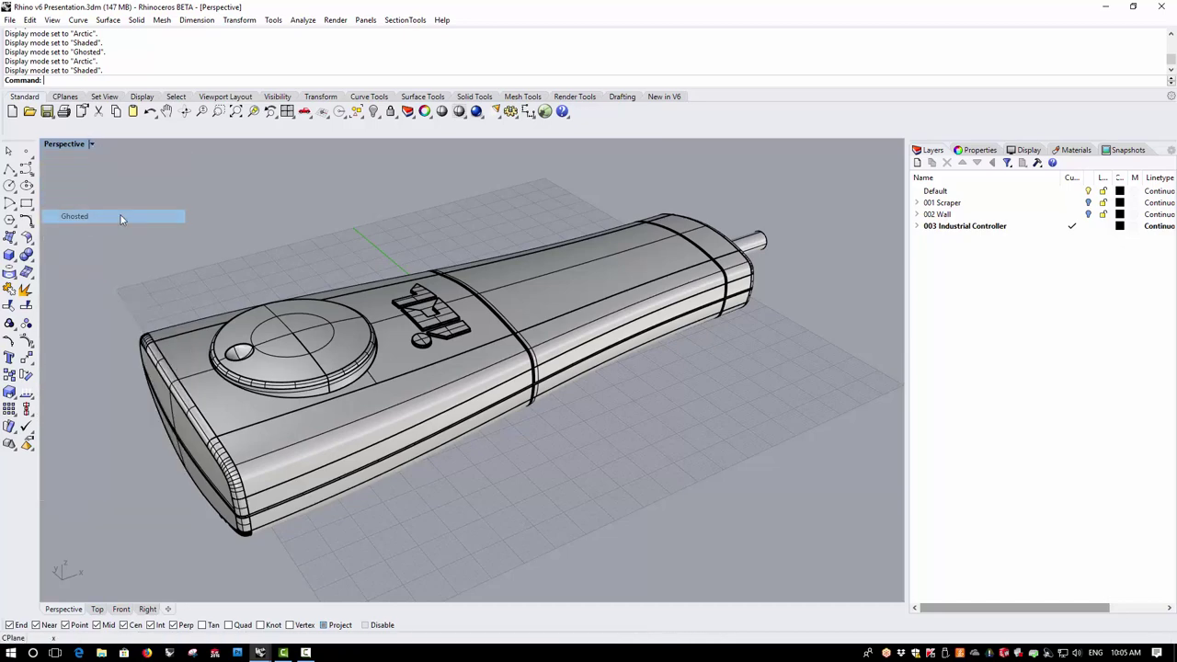
left_click(96, 217)
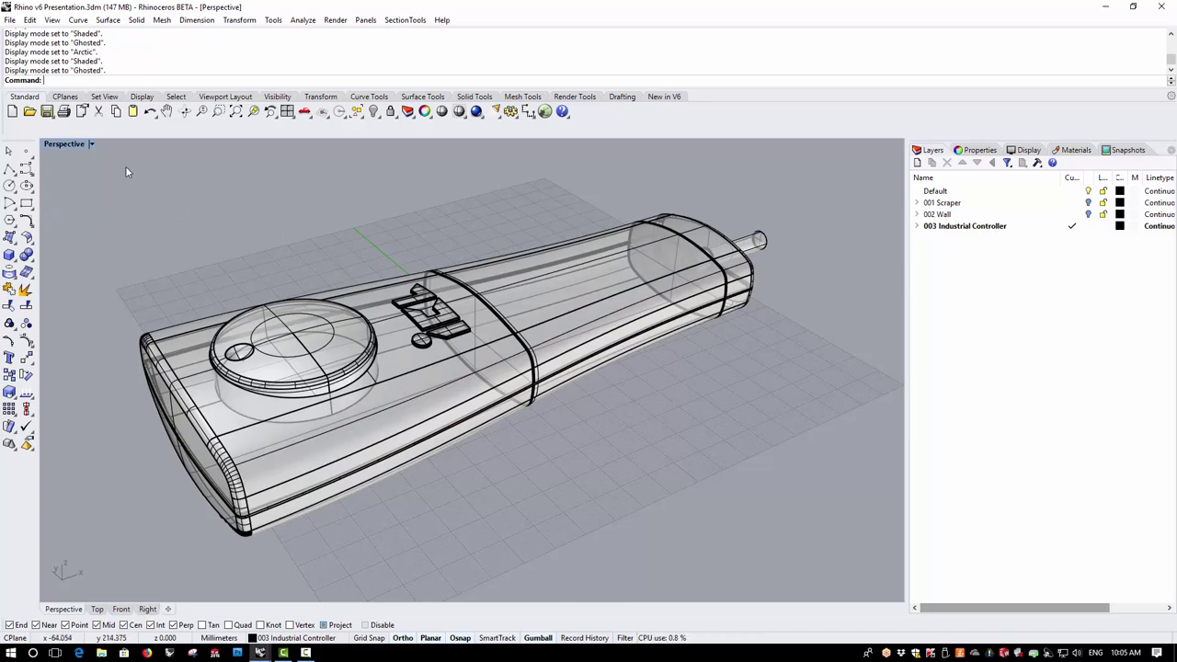
left_click(91, 145)
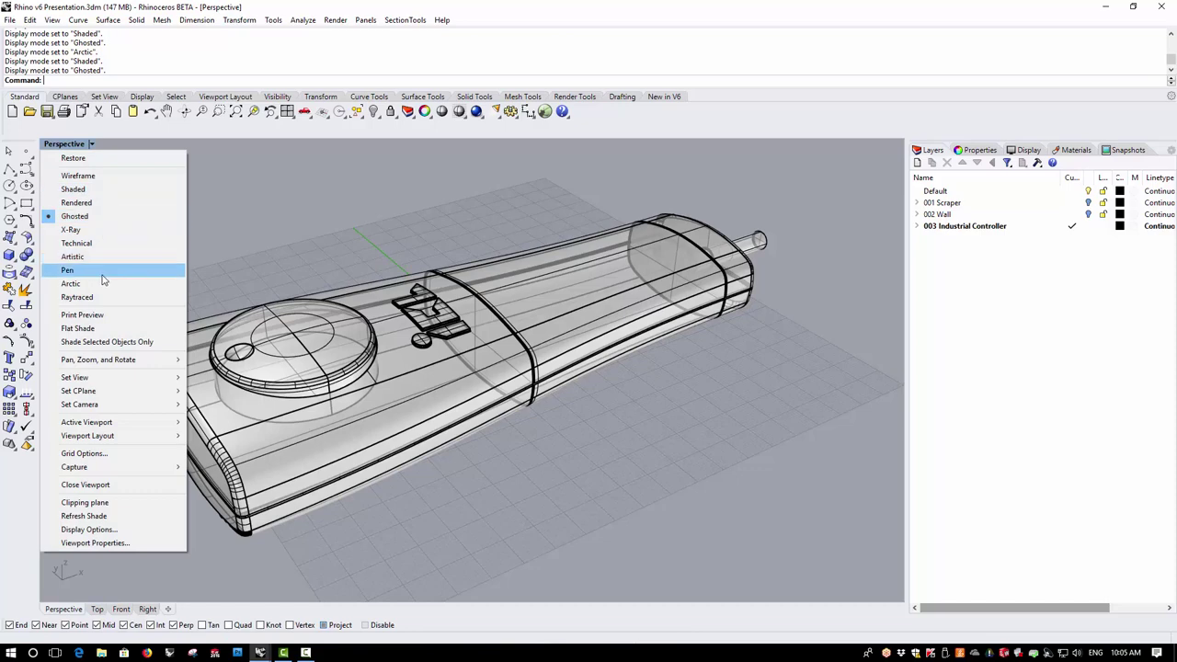
left_click(102, 283)
mouse_move(367, 396)
right_mouse_down()
mouse_move(312, 390)
mouse_move(414, 386)
mouse_move(391, 398)
right_mouse_up()
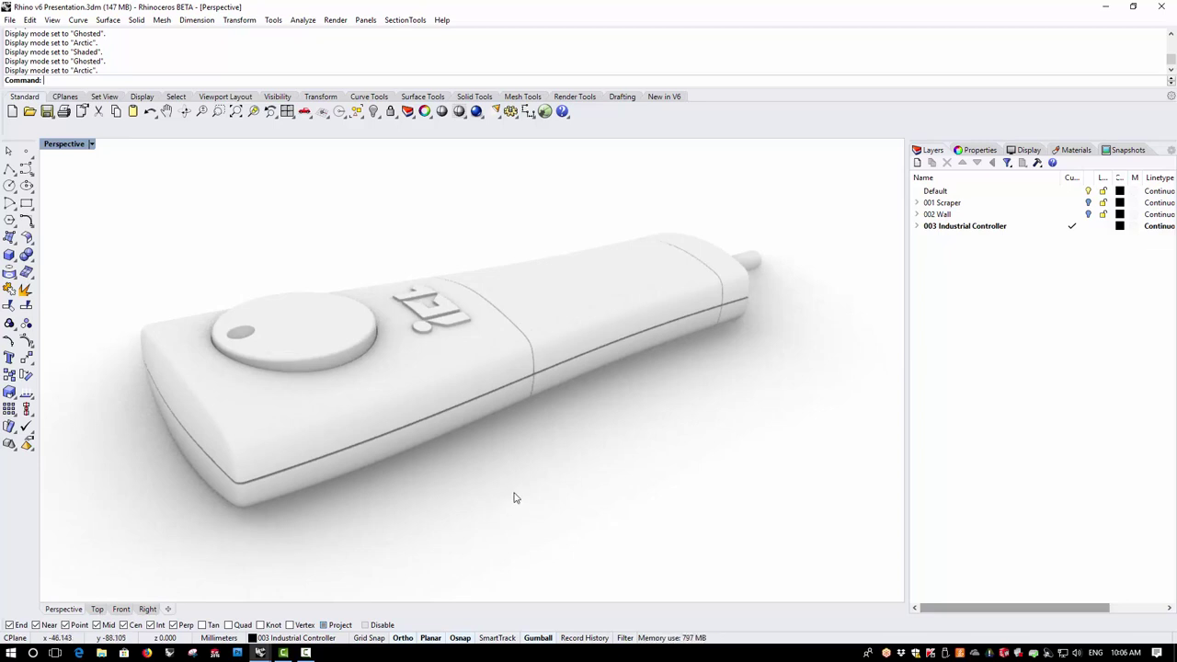
right_click_drag(495, 502, 529, 494)
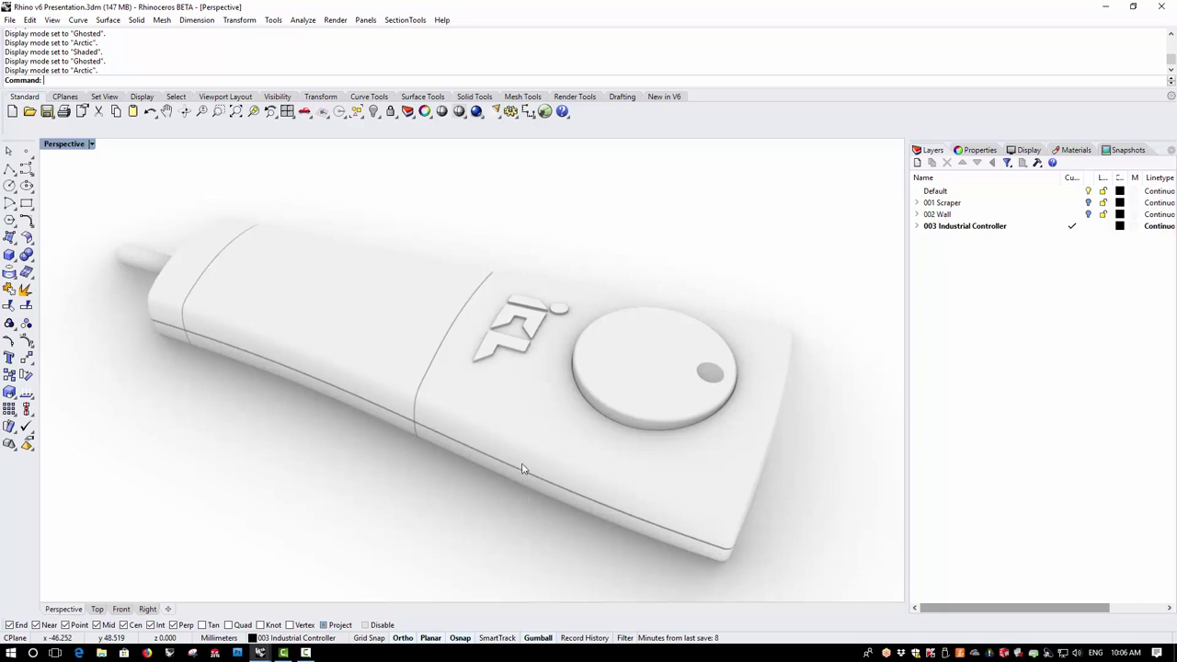
right_click_drag(619, 374, 488, 515)
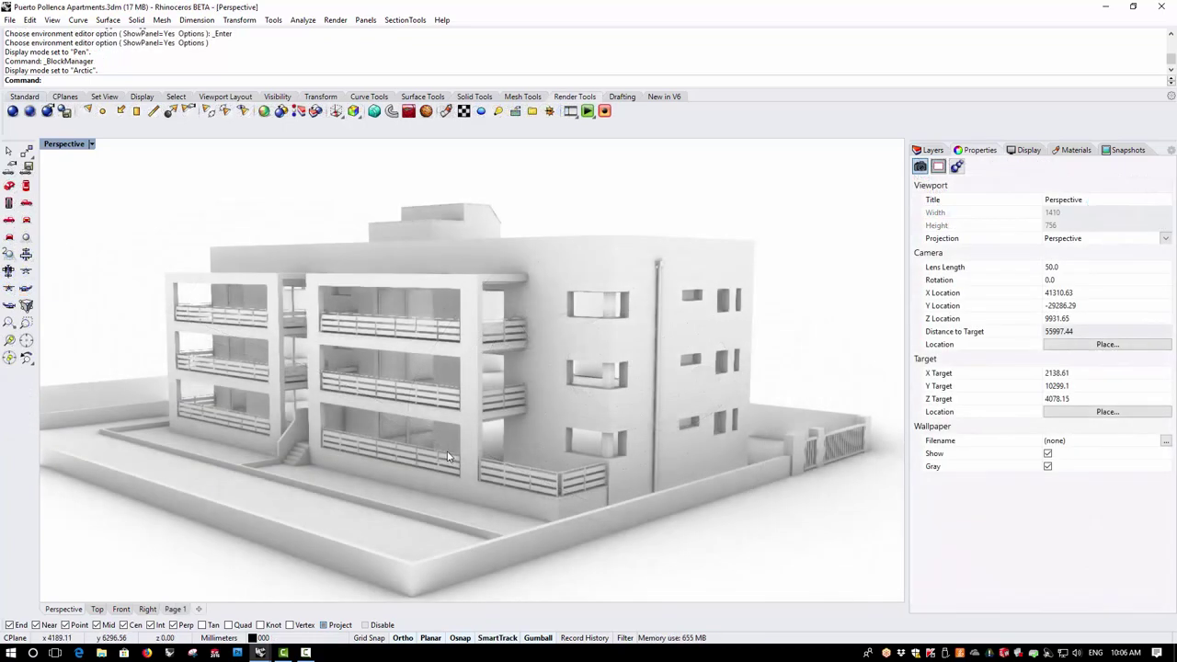
- Inspect the apartment building's balconies in Arctic display, and set the Perspective viewport to Pen display mode
scroll(448, 457, "up", 5)
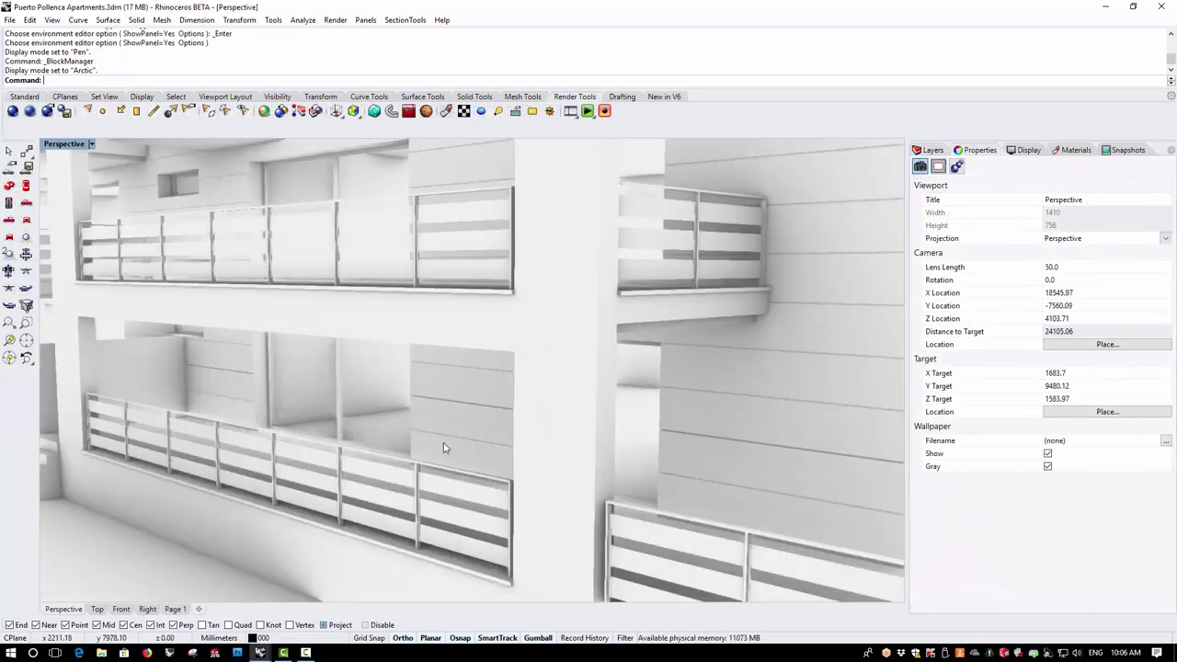
right_click_drag(442, 443, 514, 444)
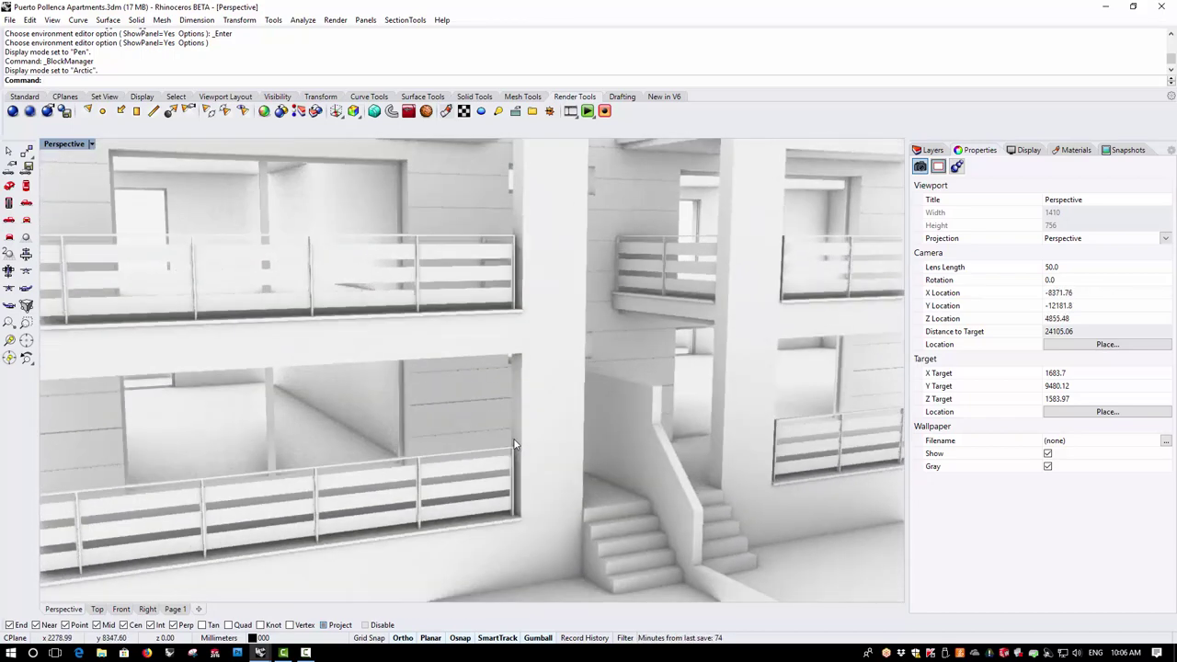
scroll(514, 444, "down", 2)
left_click(91, 143)
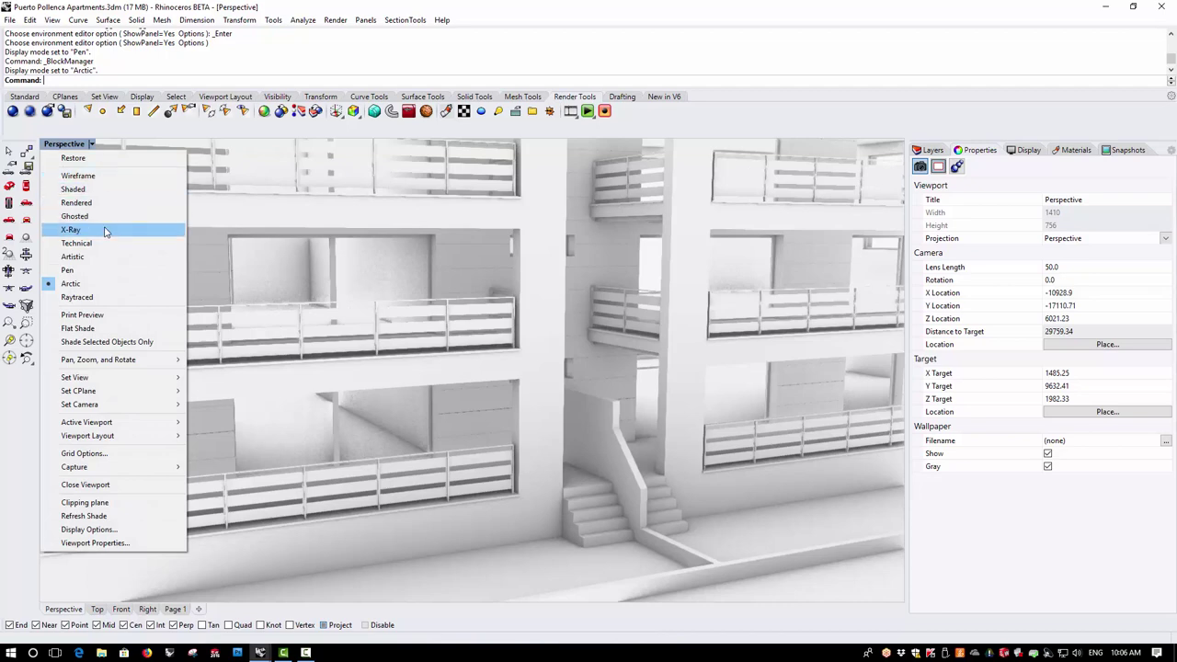
left_click(68, 270)
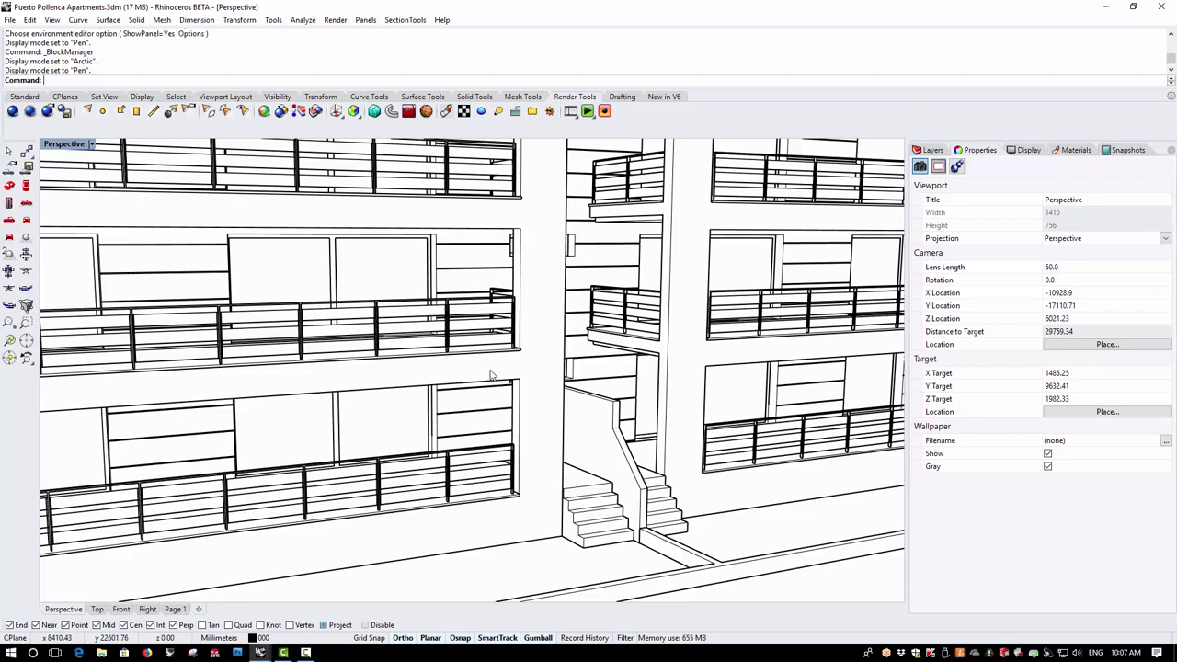
right_click_drag(613, 485, 244, 482)
scroll(533, 485, "down", 3)
scroll(244, 482, "up", 3)
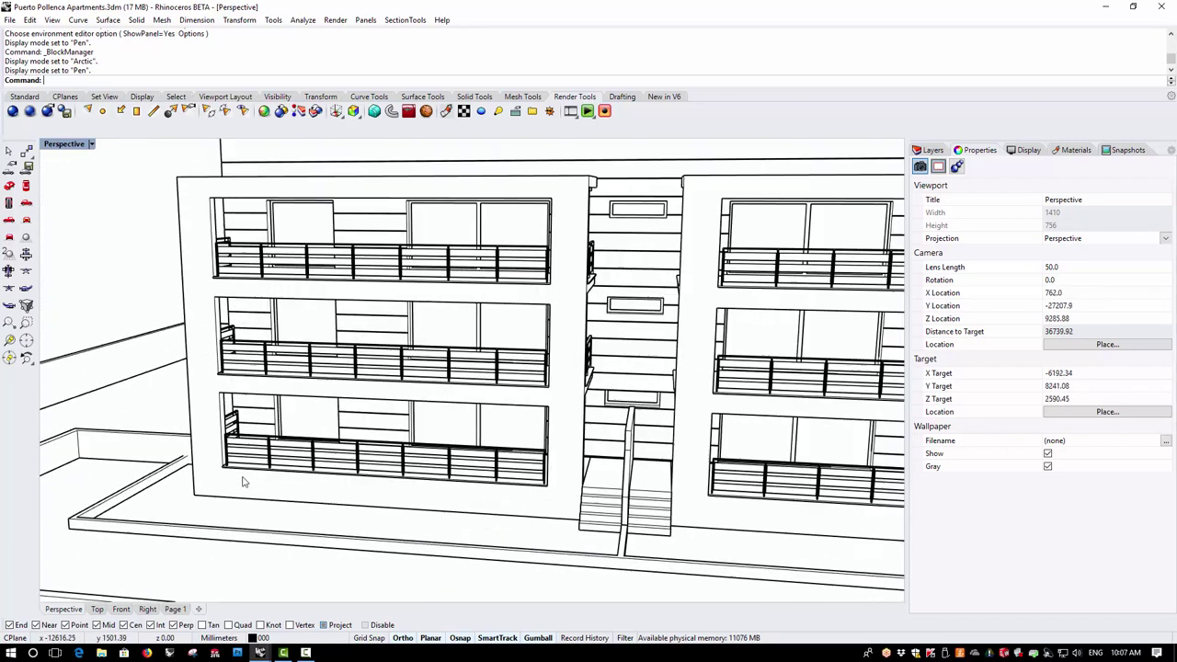
- Relink the Balcony Infill block definition to the file Balcony Infill 01.3dm through the Block Manager
left_click(29, 19)
mouse_move(92, 235)
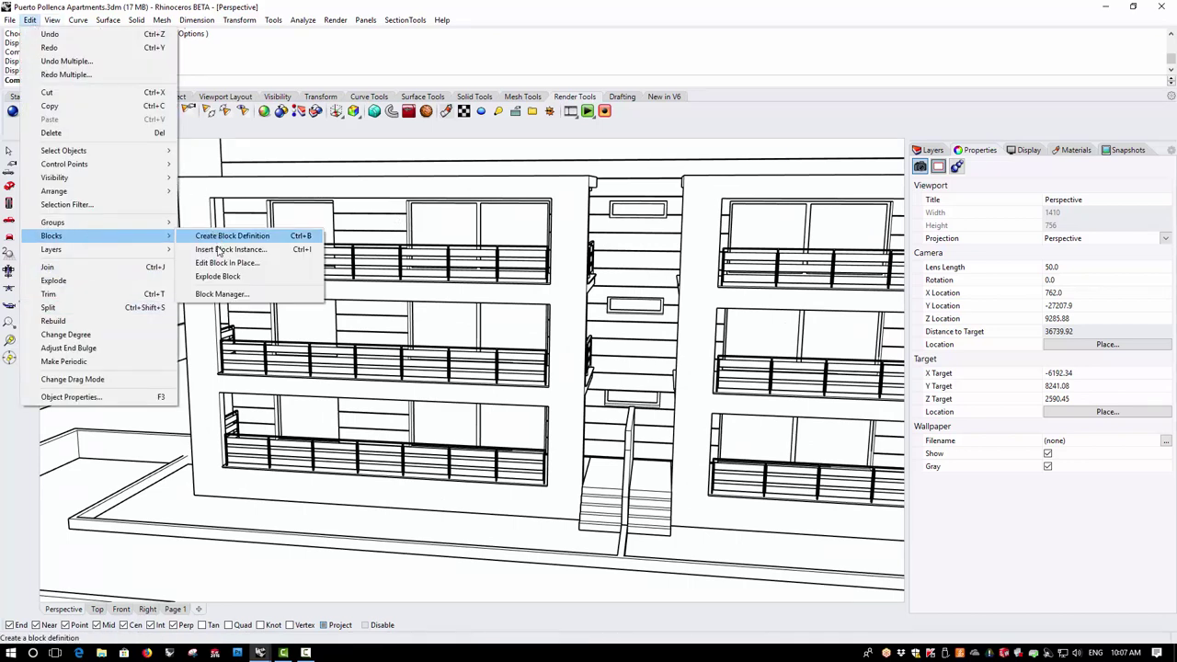
left_click(222, 294)
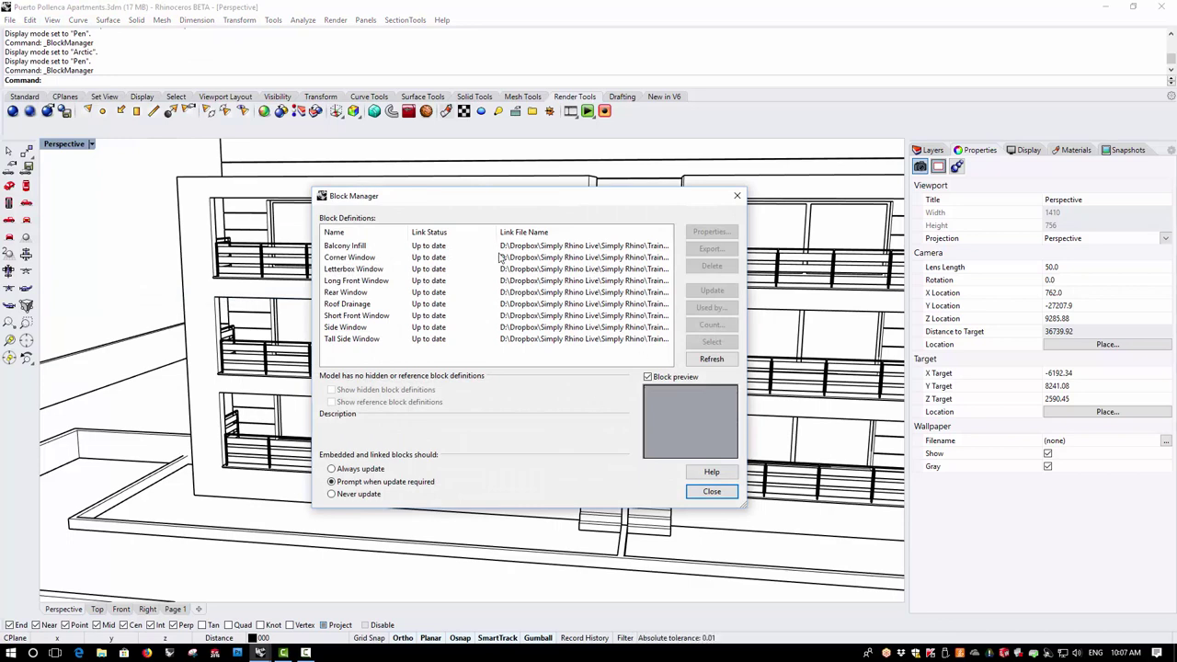
left_click(504, 246)
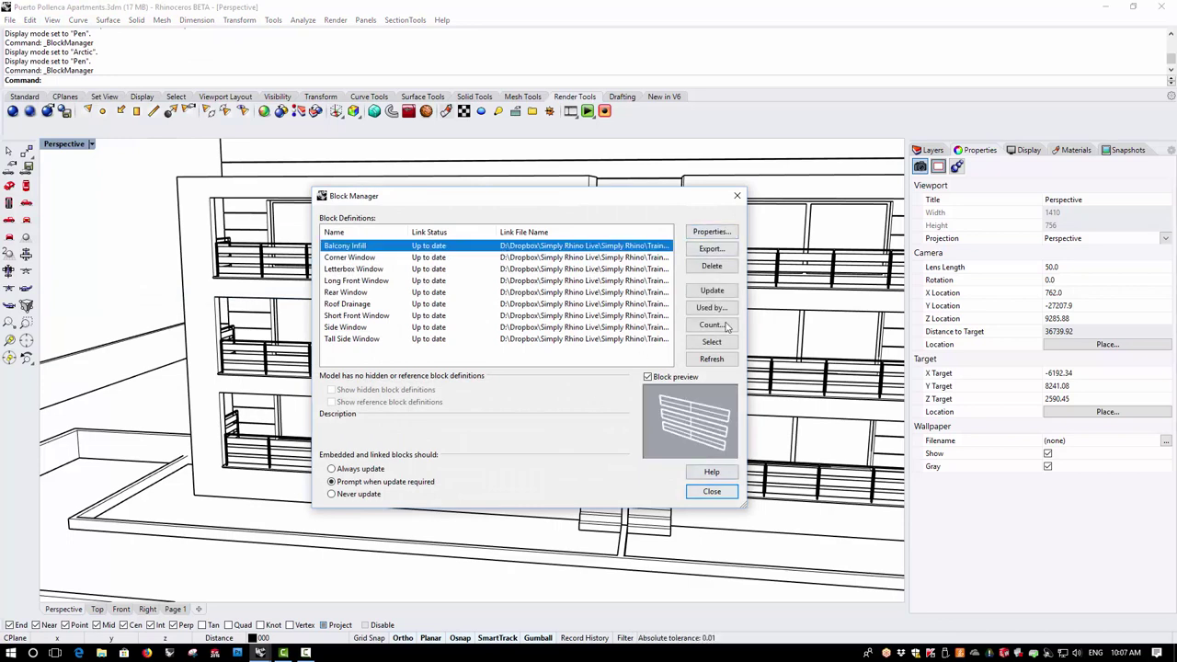
left_click(712, 231)
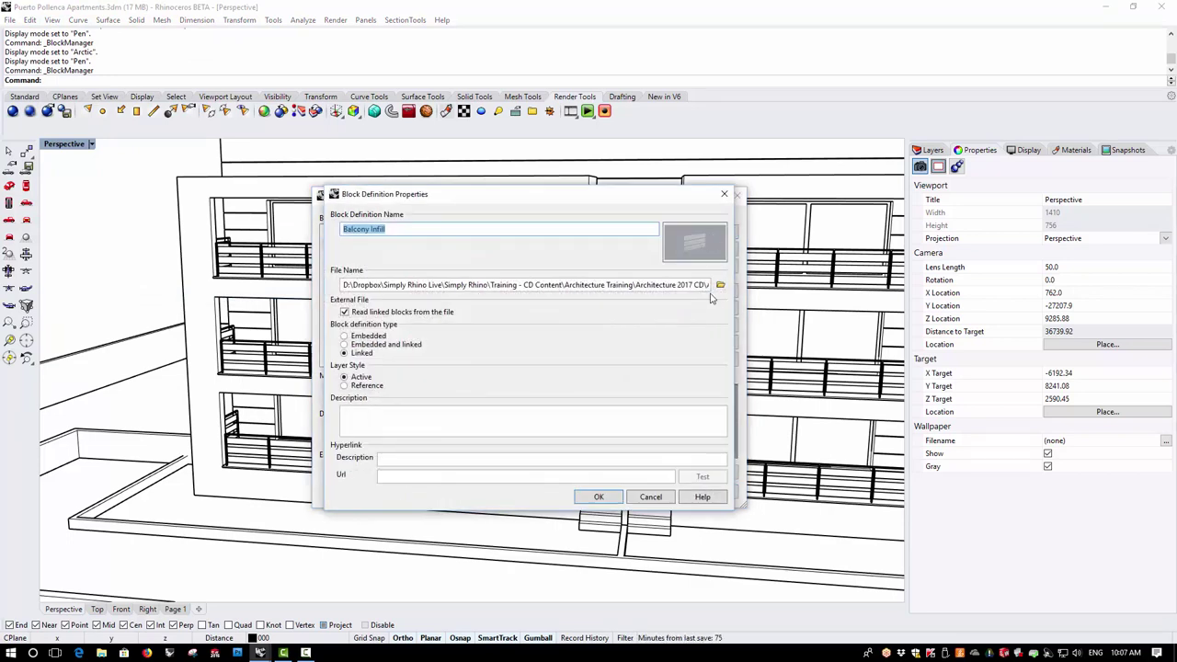
left_click(721, 286)
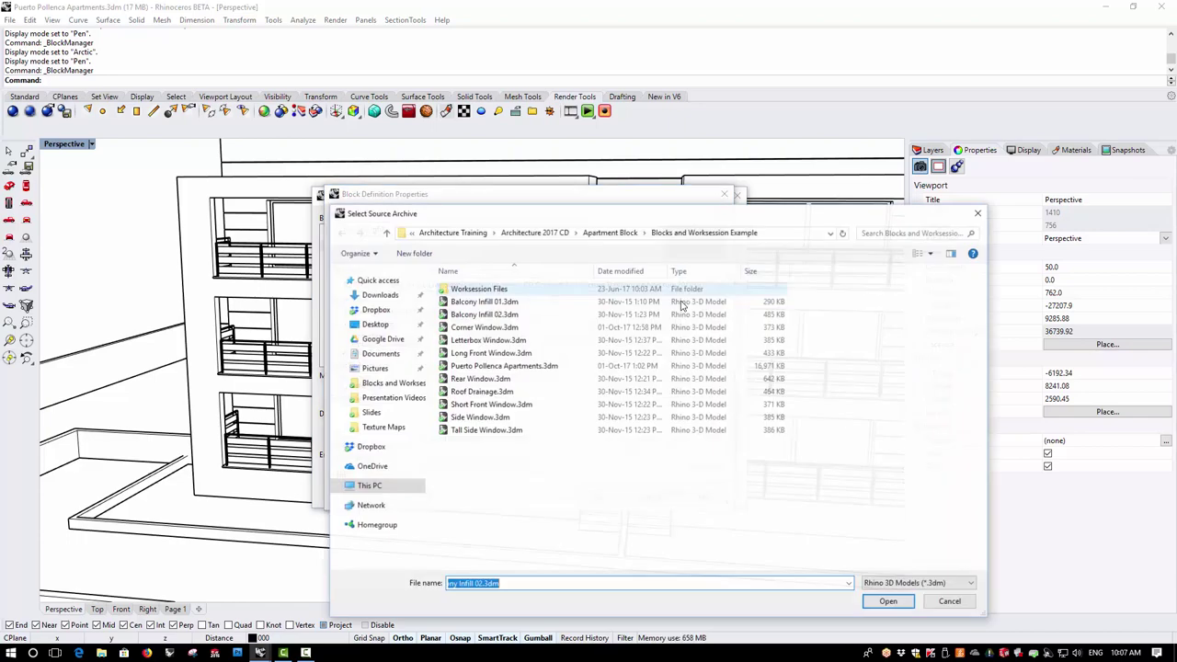
double_click(489, 304)
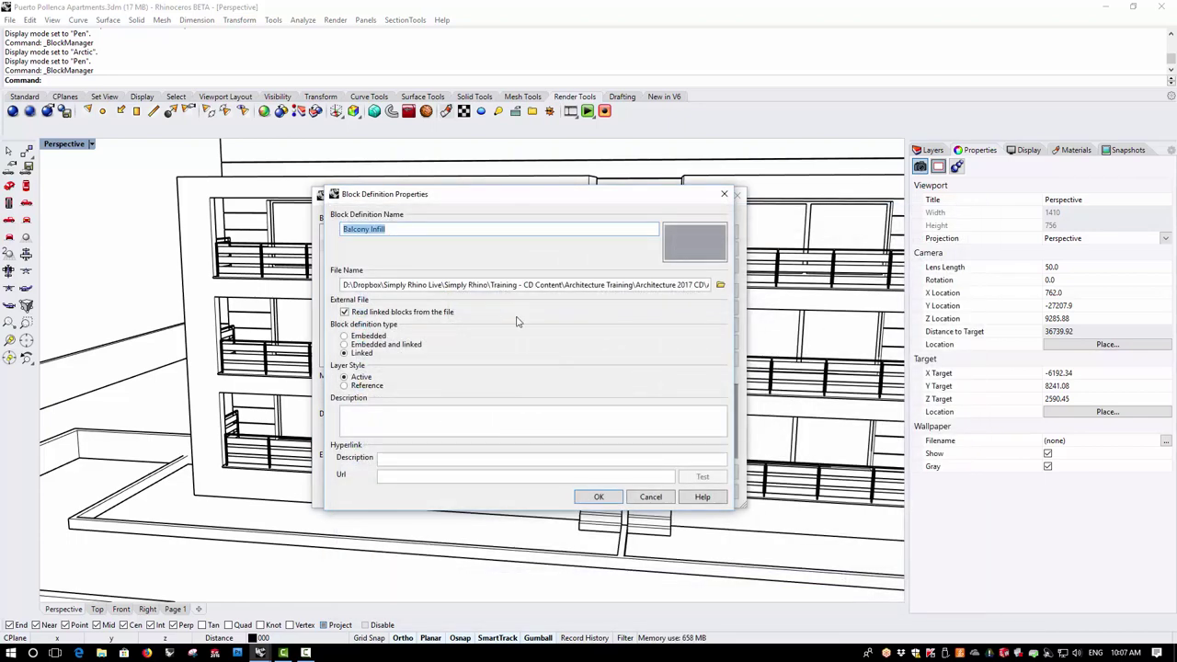
left_click(599, 498)
left_click(707, 494)
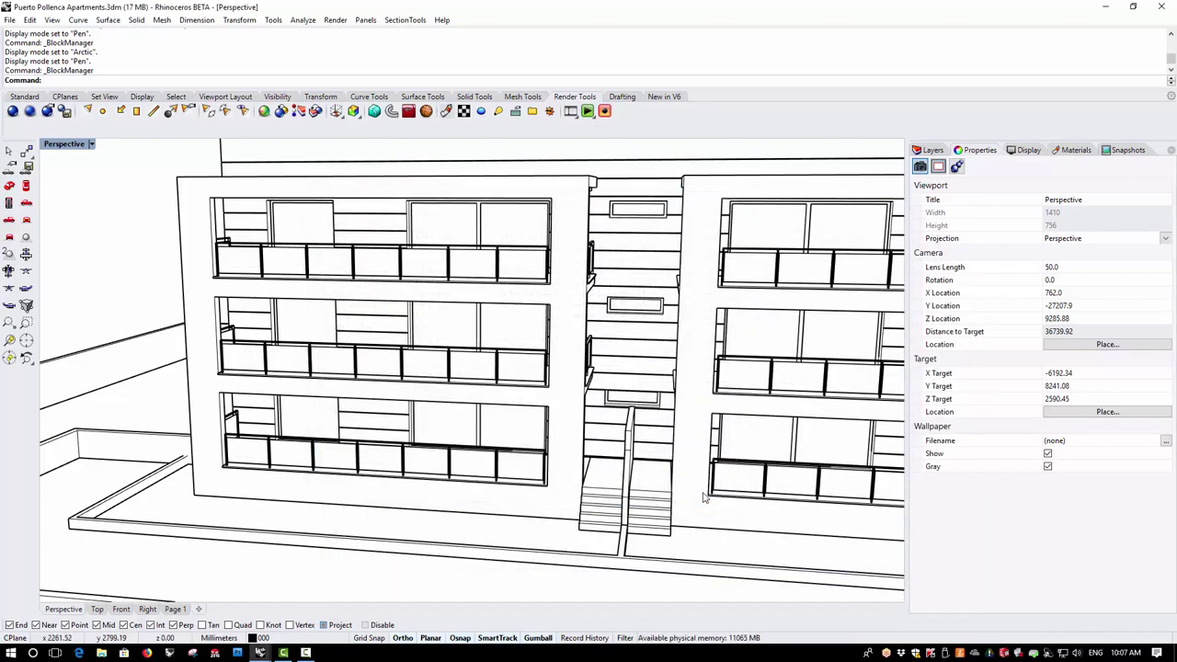
scroll(442, 221, "up", 5)
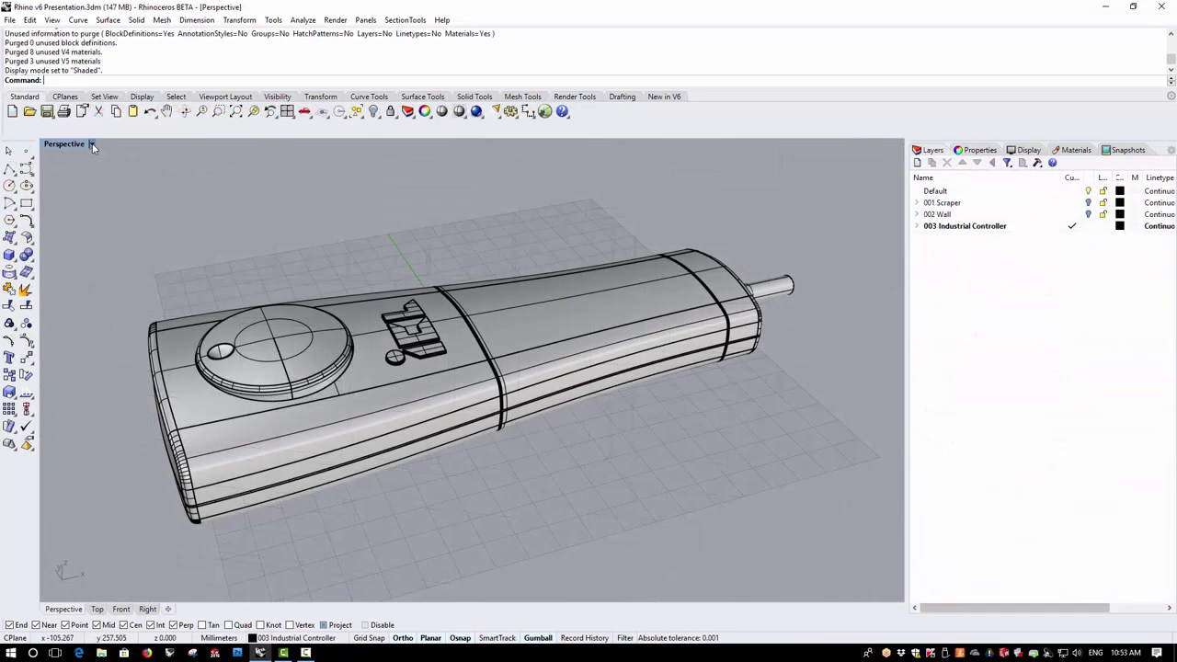
- Set the controller model's Perspective viewport to Rendered display mode and open the render content Libraries
left_click(92, 144)
left_click(92, 194)
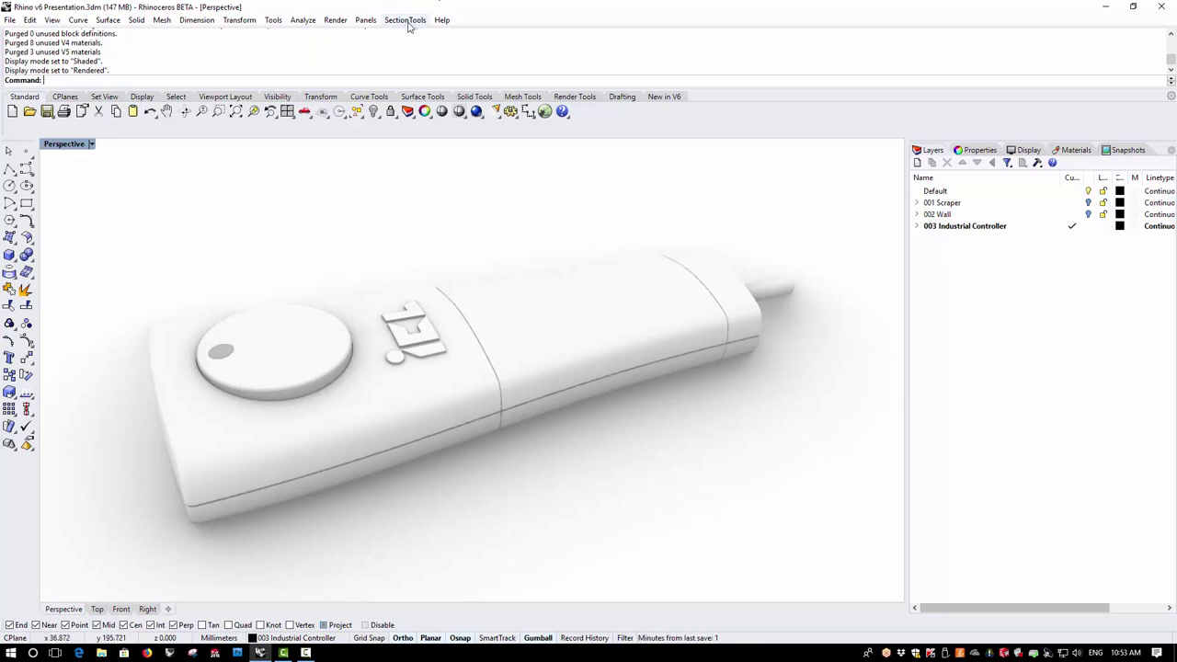
left_click(366, 21)
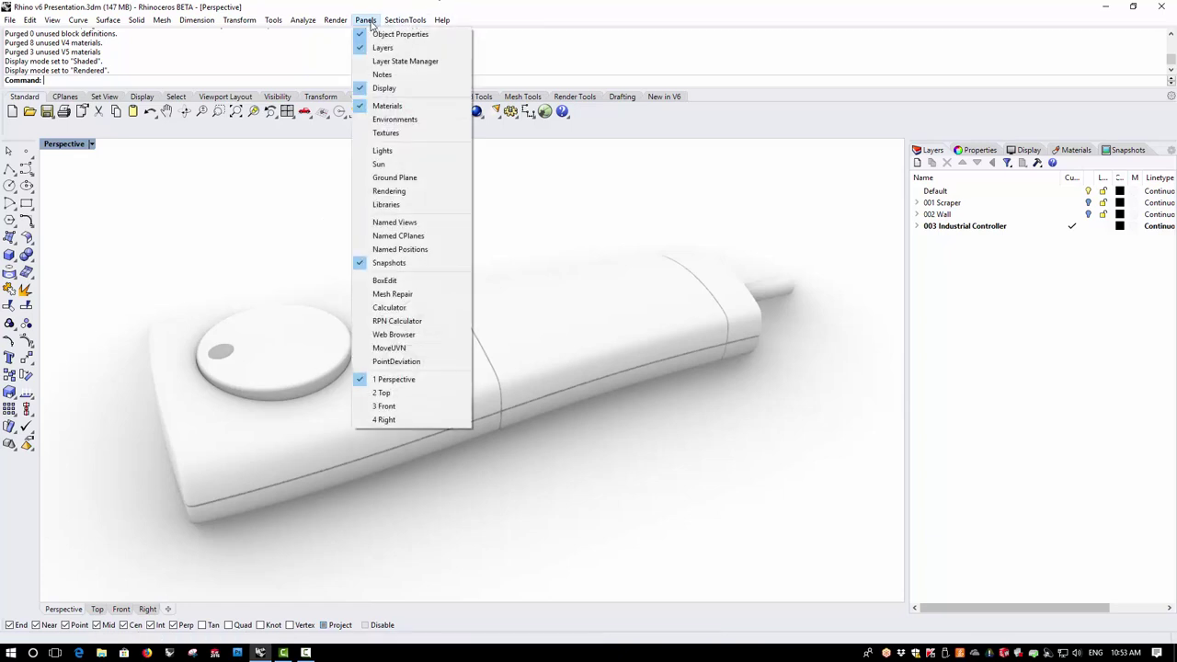
left_click(386, 205)
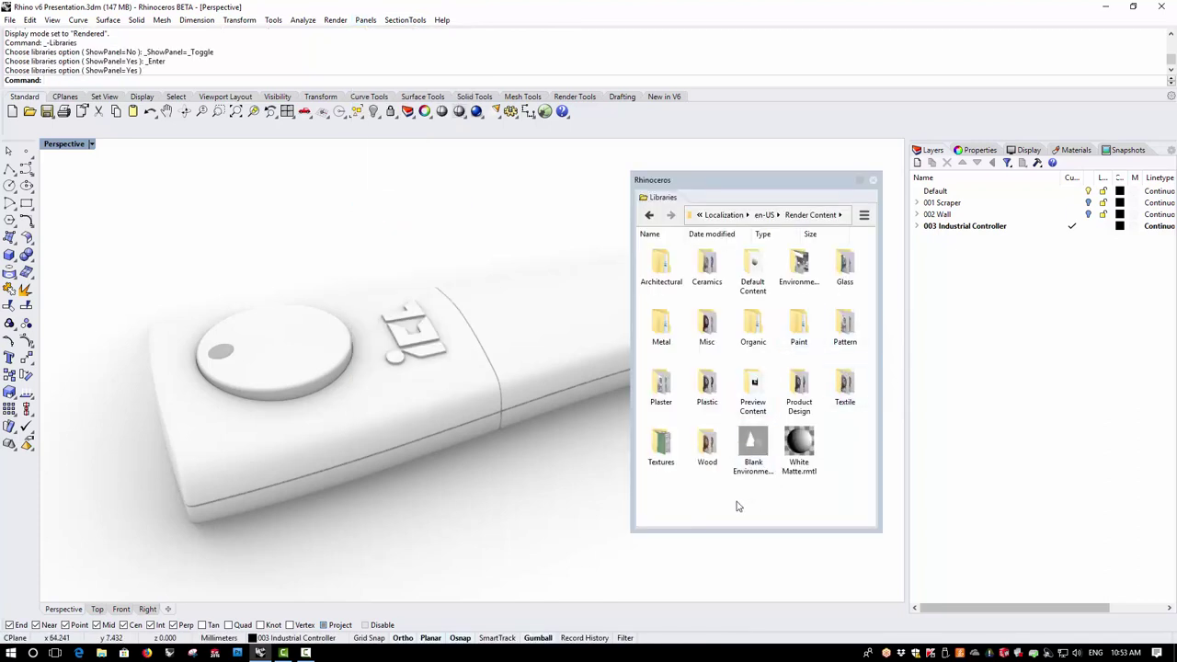
- Apply Gray Opaque Plastic from the Plastic library folder to the controller body section that carries the dial and logo
double_click(709, 386)
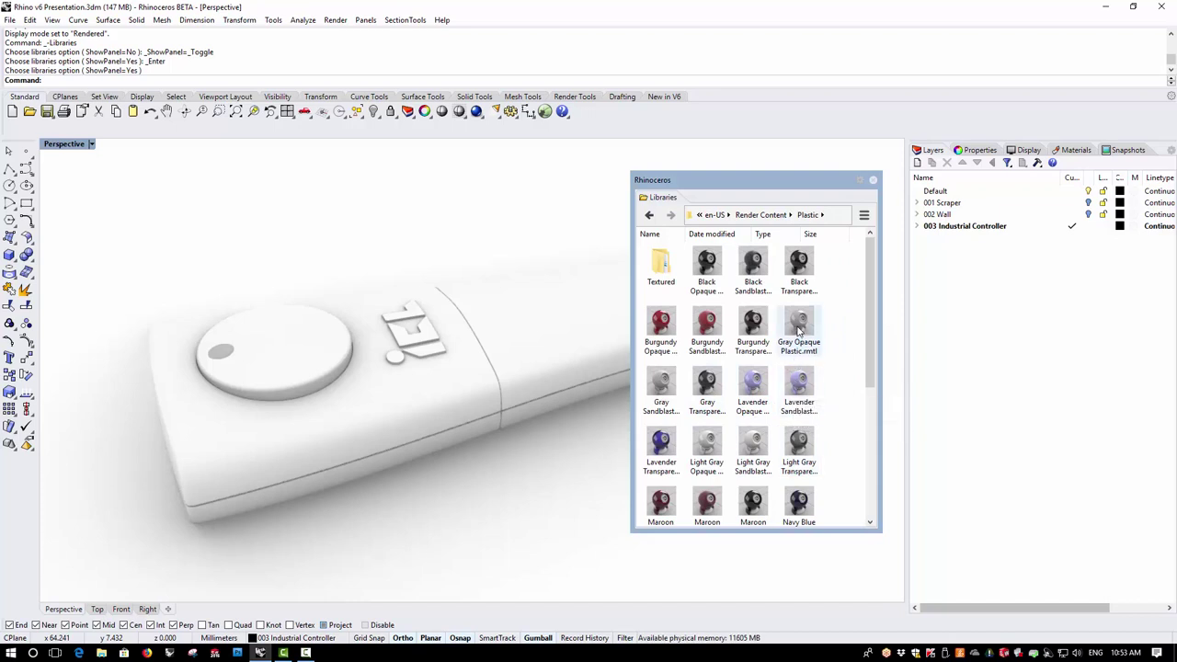
left_click_drag(799, 329, 448, 401)
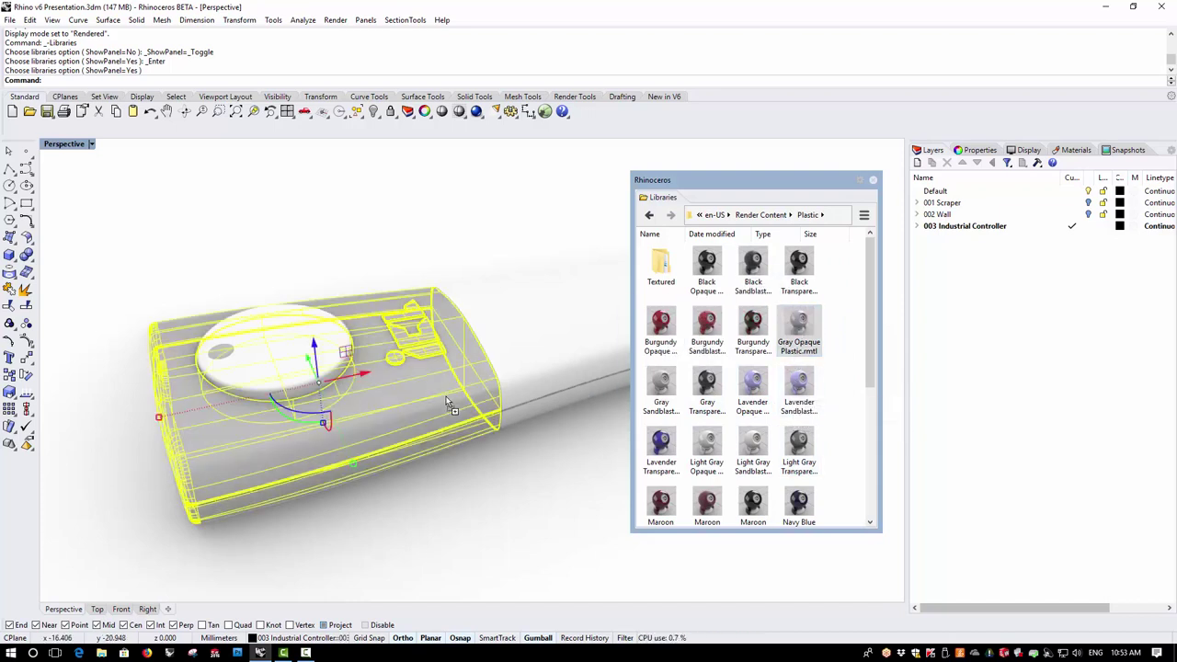
left_click(436, 229)
right_click_drag(423, 303, 448, 383)
scroll(394, 358, "up", 2)
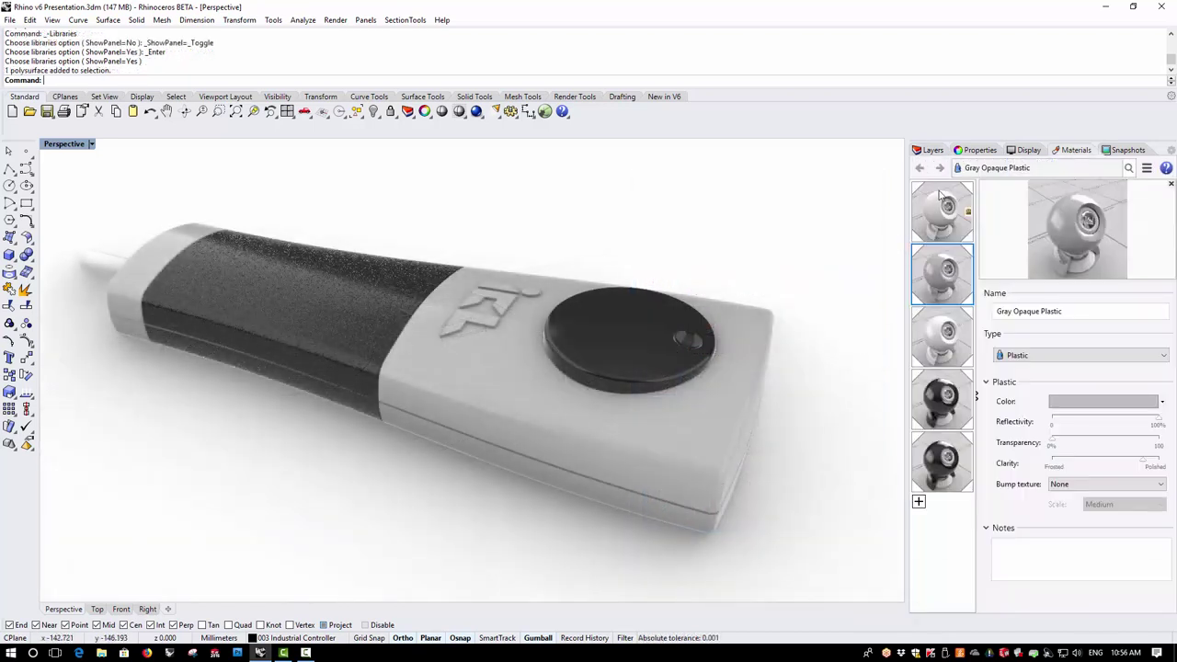
- Change the color of the Black Textured Opaque Plastic (Speckle) material to dark gray, RGB 41, 41, 41
left_click(960, 484)
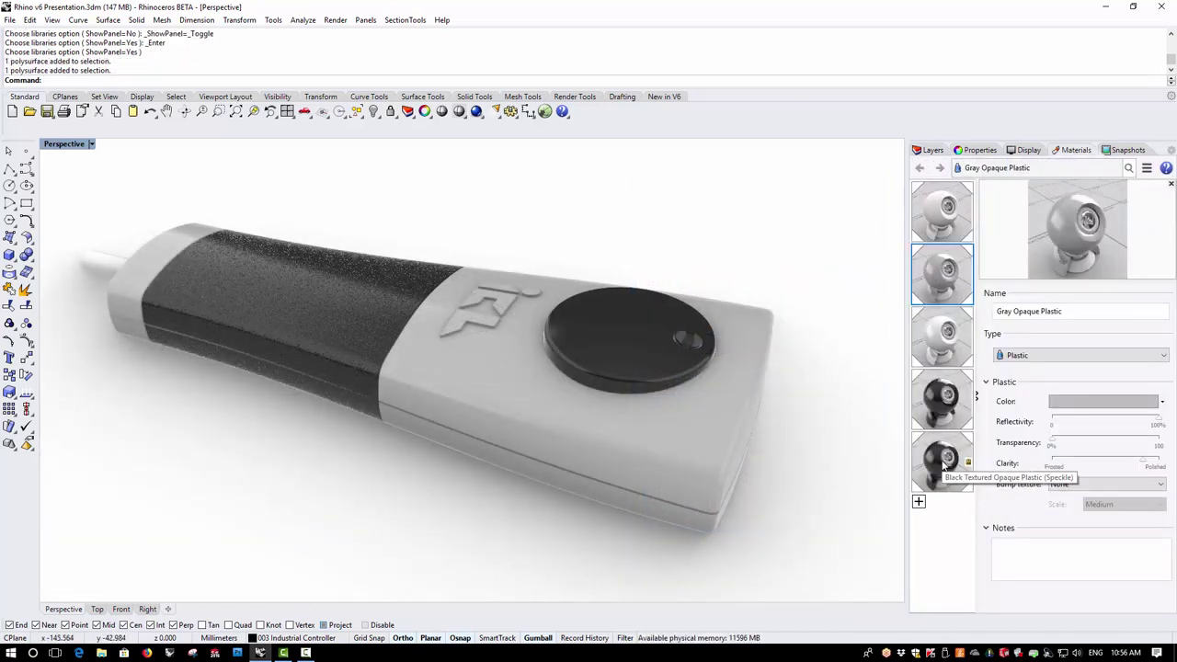
left_click(1164, 403)
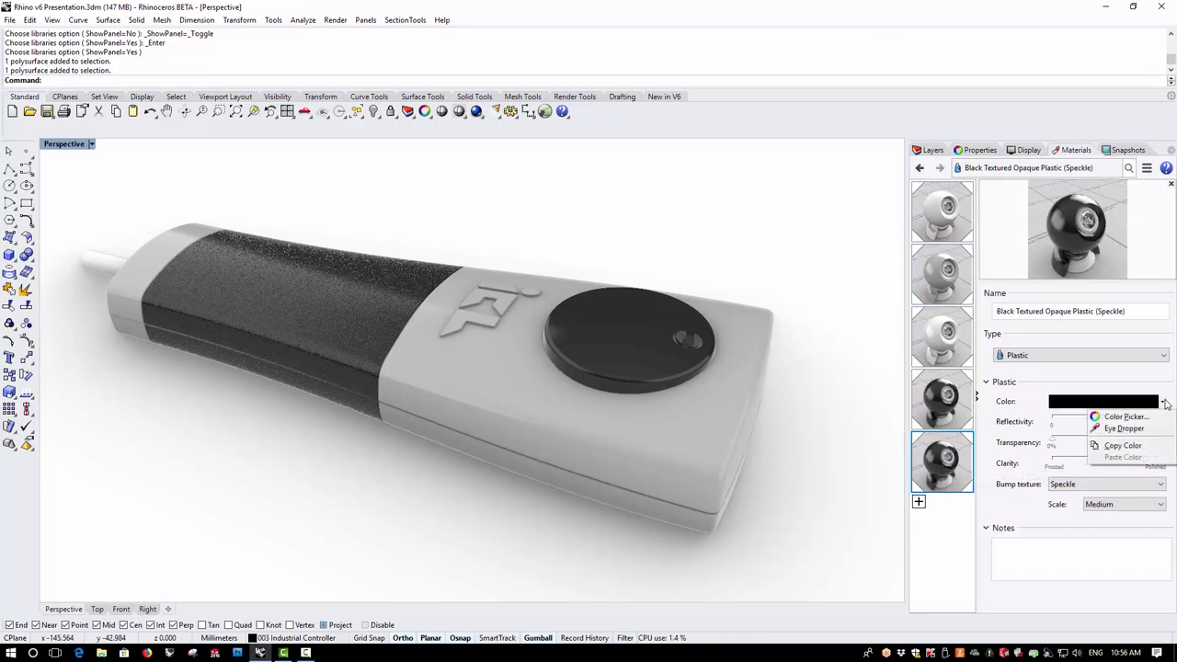
left_click(1126, 419)
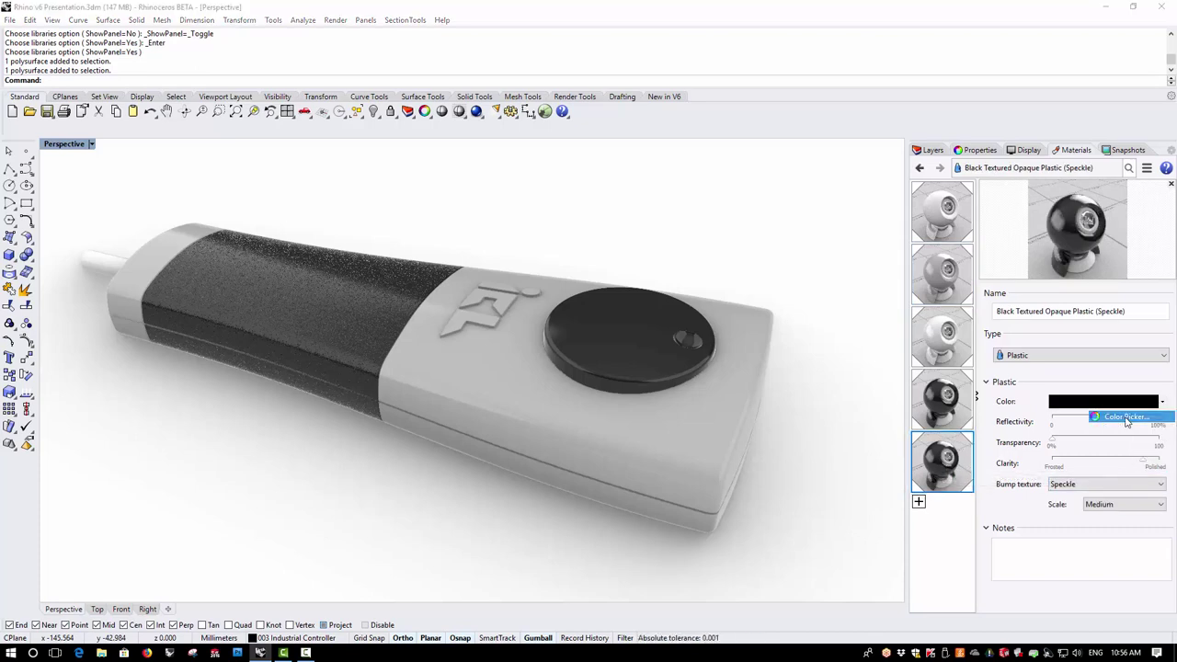
left_click(685, 320)
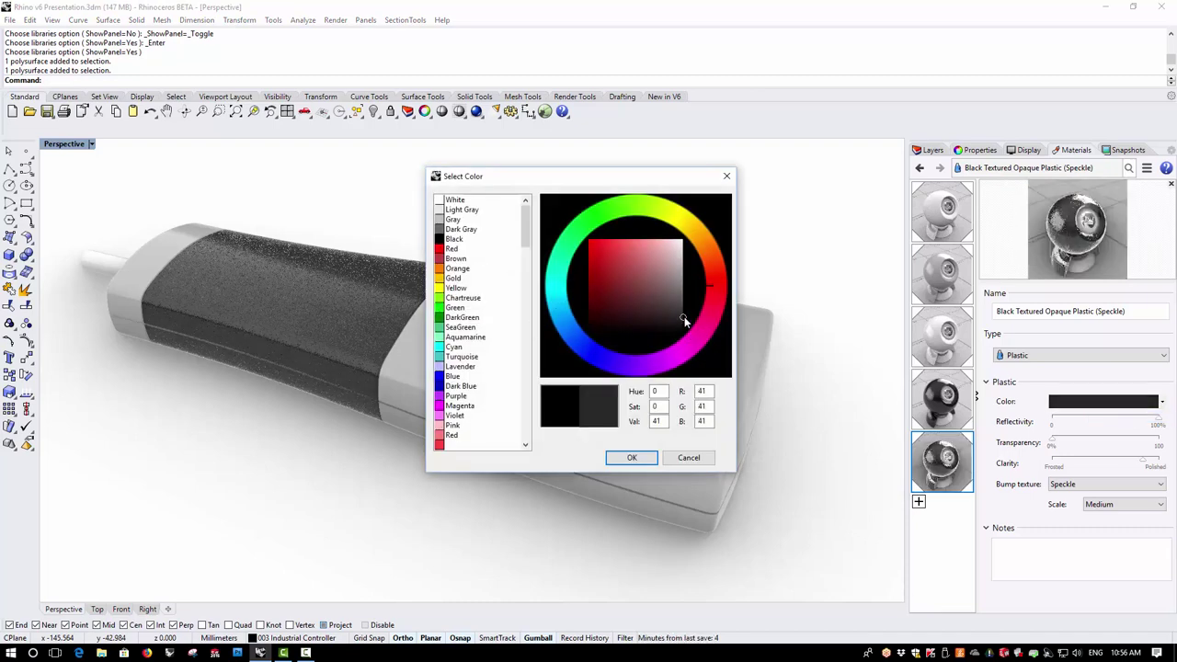
left_click(632, 457)
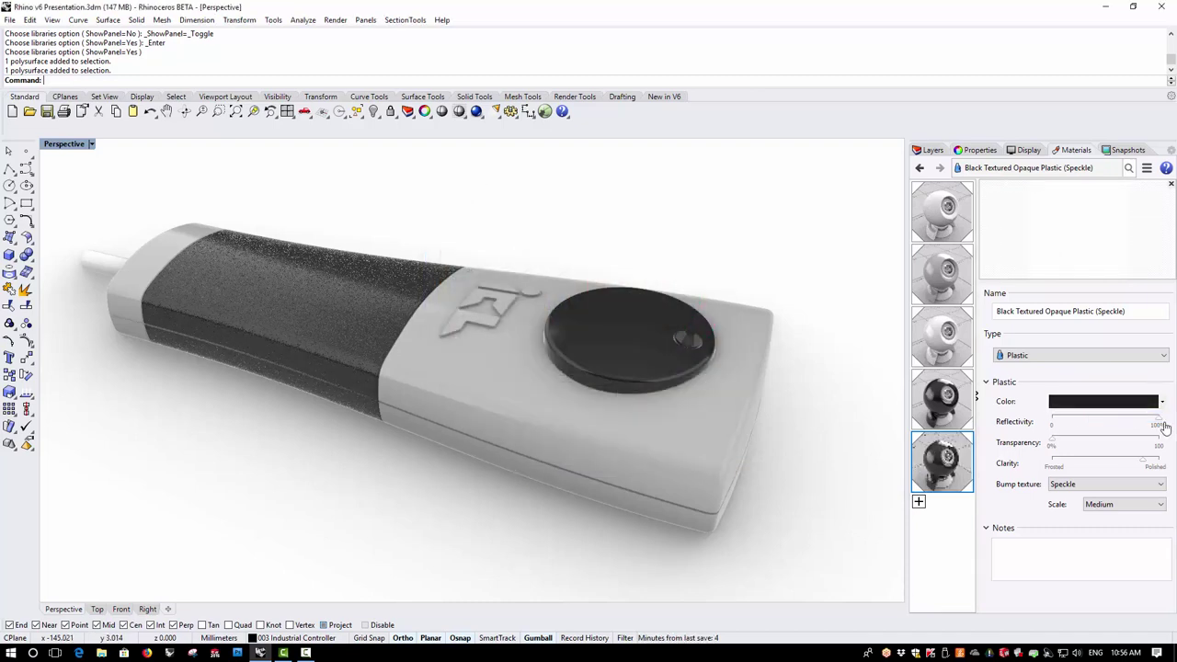
- Set the speckle plastic's reflectivity to 94% and its bump texture scale to XXXS
left_click_drag(1157, 421, 1120, 426)
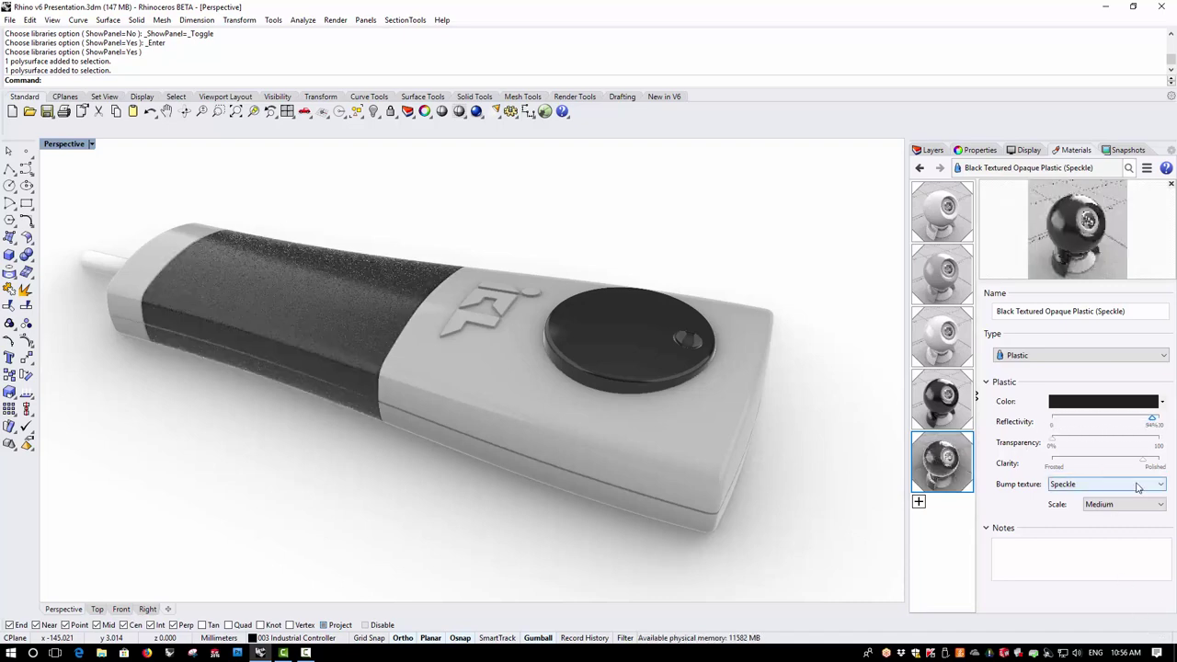
left_click(1160, 505)
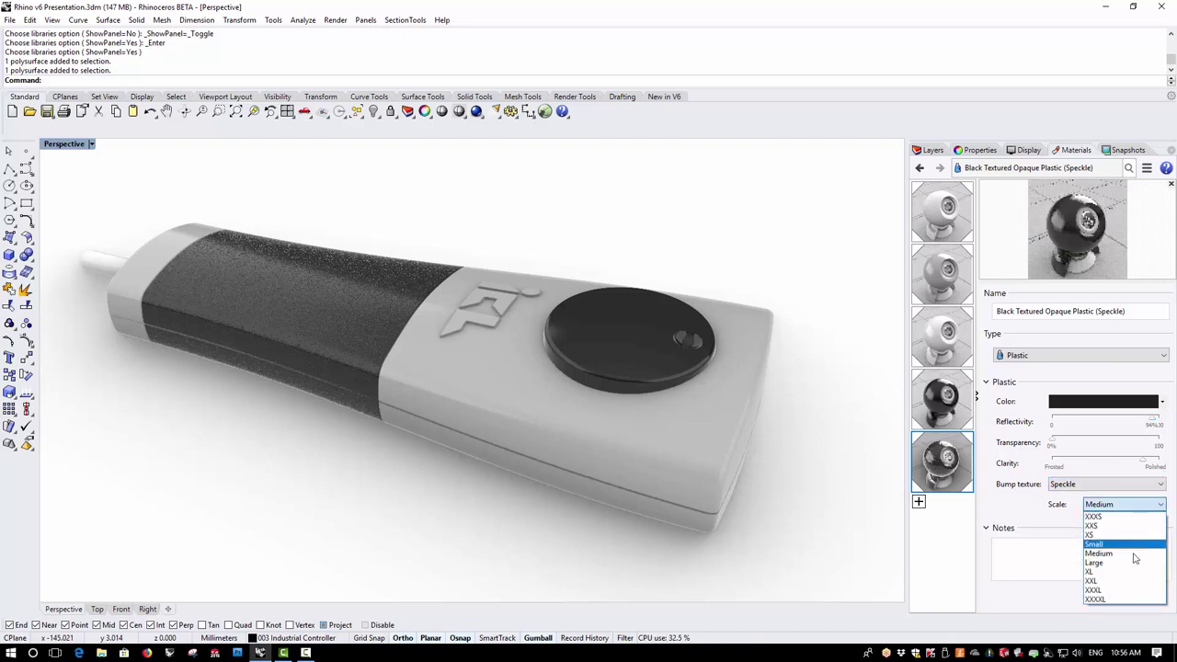
left_click(1124, 526)
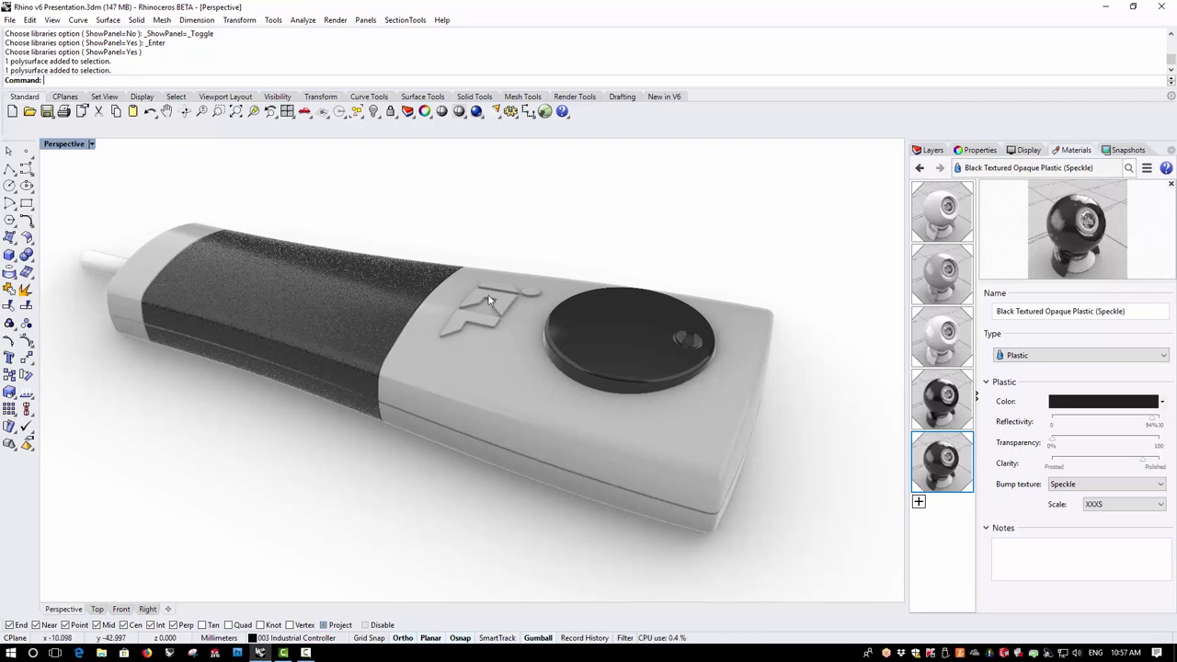
- Import Polished Chrome from the library's Metal > Polished folder and assign it to the four top faces of the raised logo
scroll(484, 299, "up", 4)
left_click(474, 338, "ctrl+shift")
left_click(526, 297, "ctrl+shift")
left_click(549, 275, "ctrl+shift")
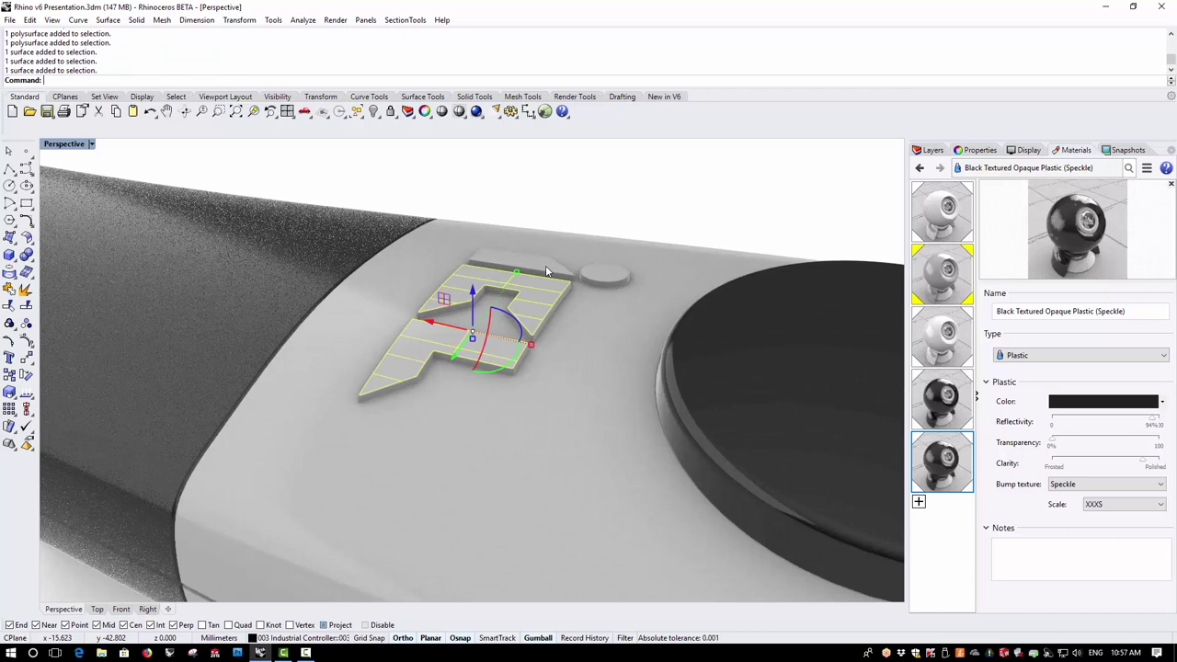
left_click(612, 279, "ctrl+shift")
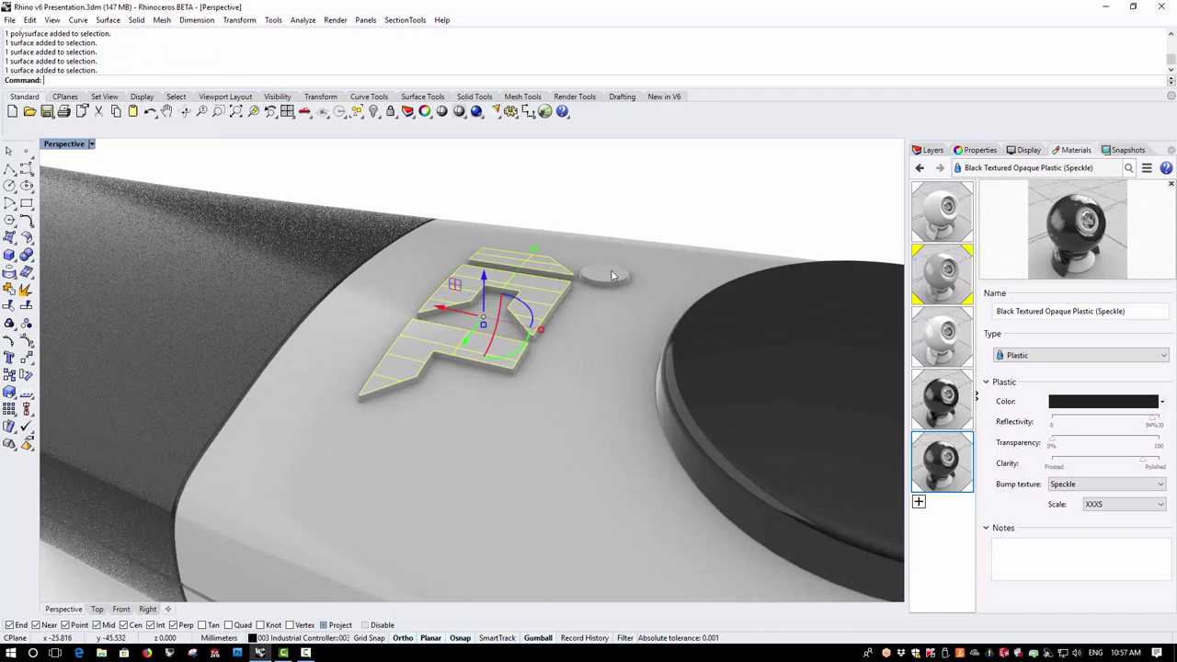
left_click(917, 502)
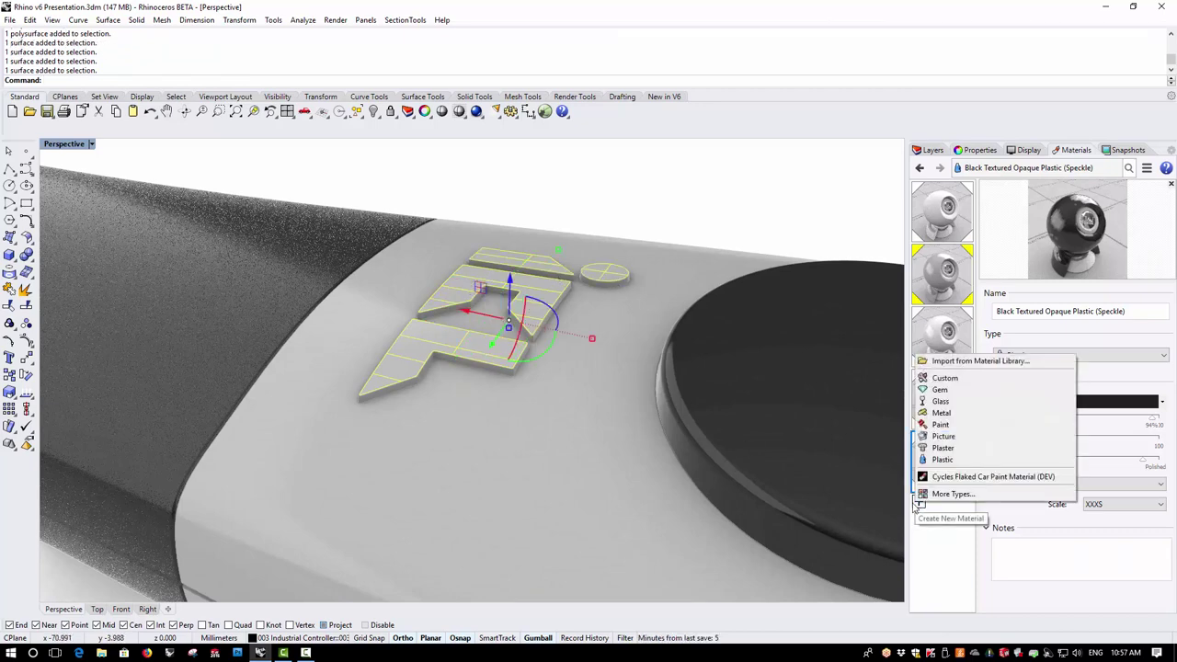
left_click(975, 361)
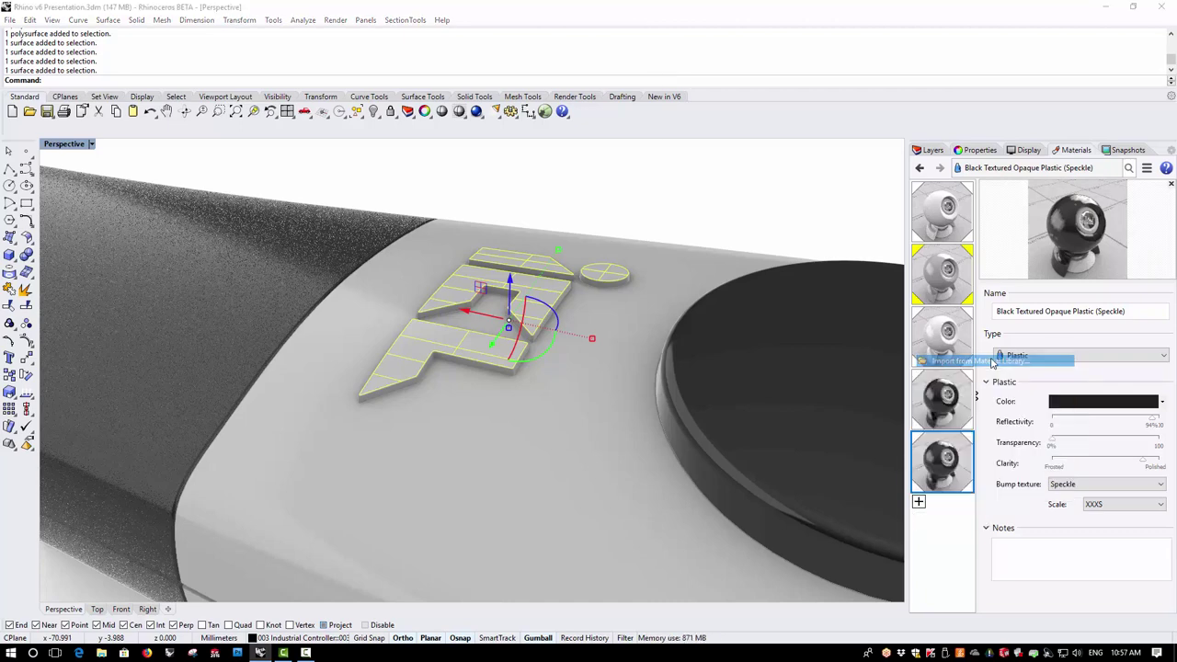
double_click(490, 138)
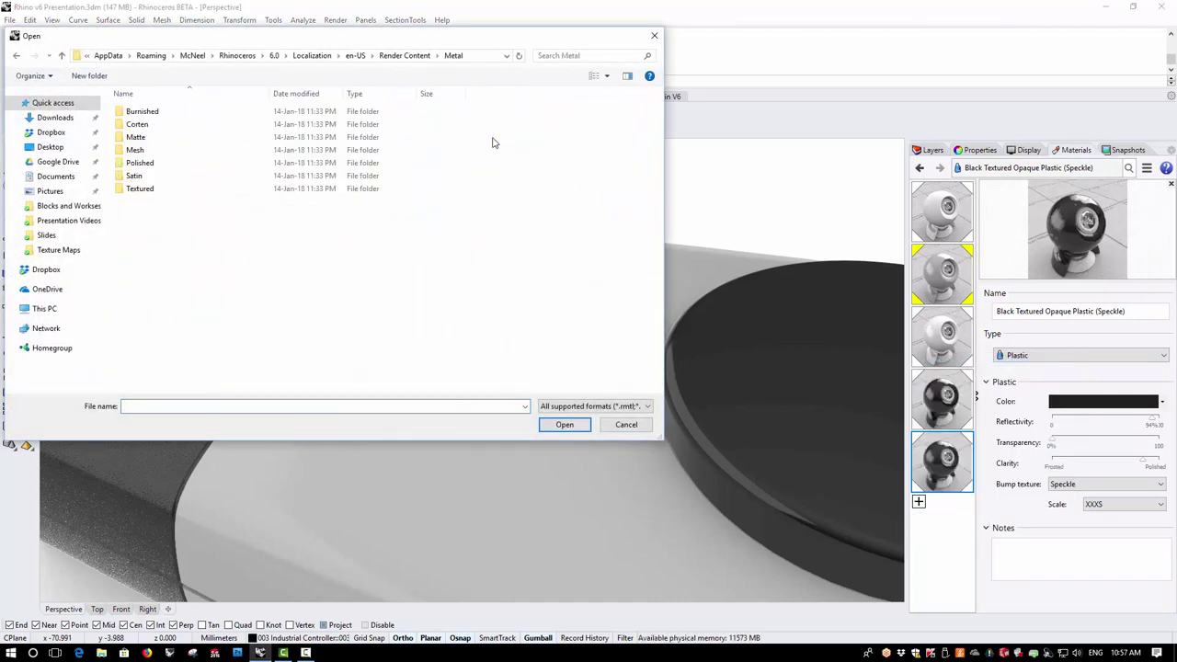
double_click(147, 163)
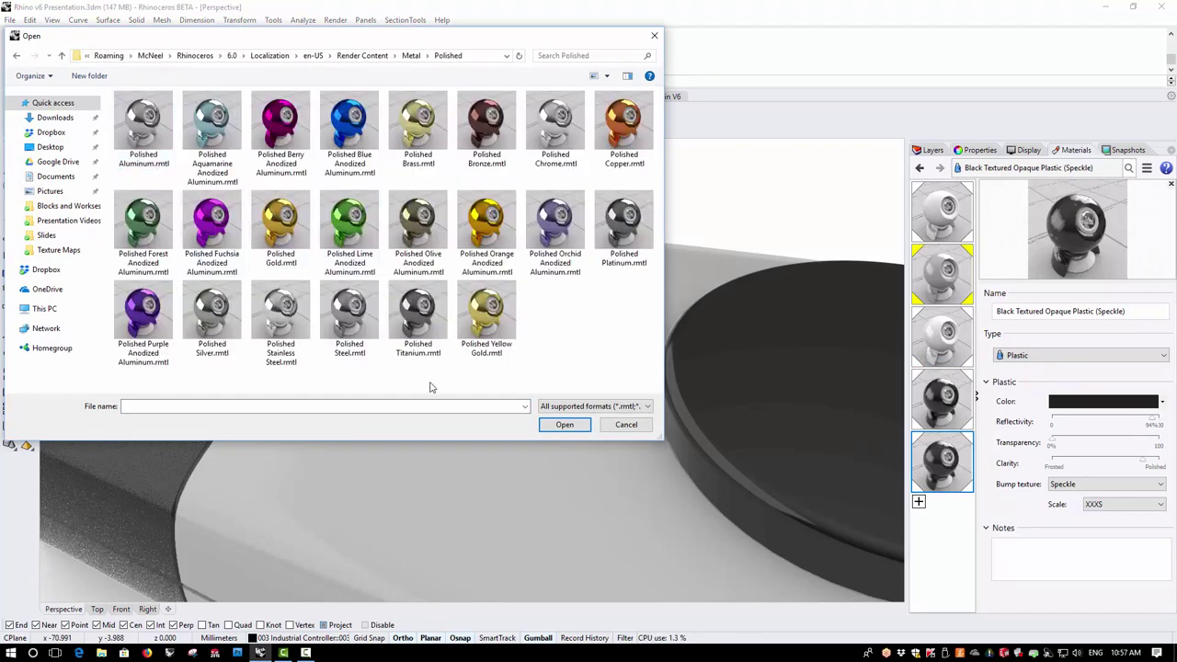
double_click(555, 124)
right_click(948, 526)
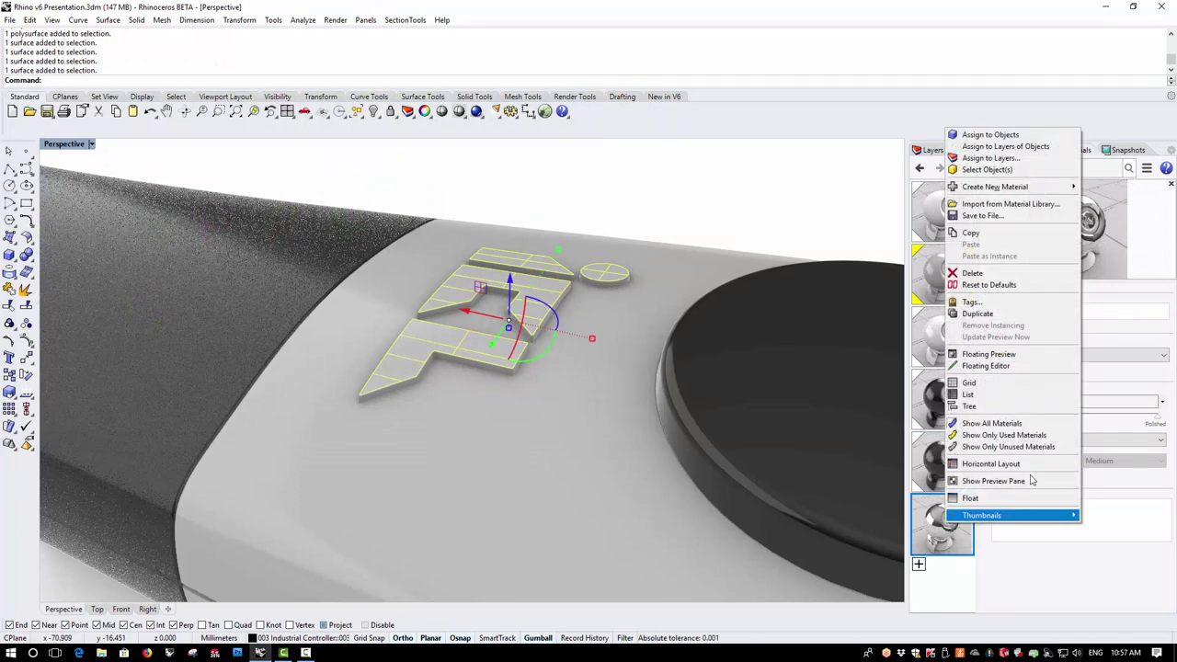
left_click(998, 135)
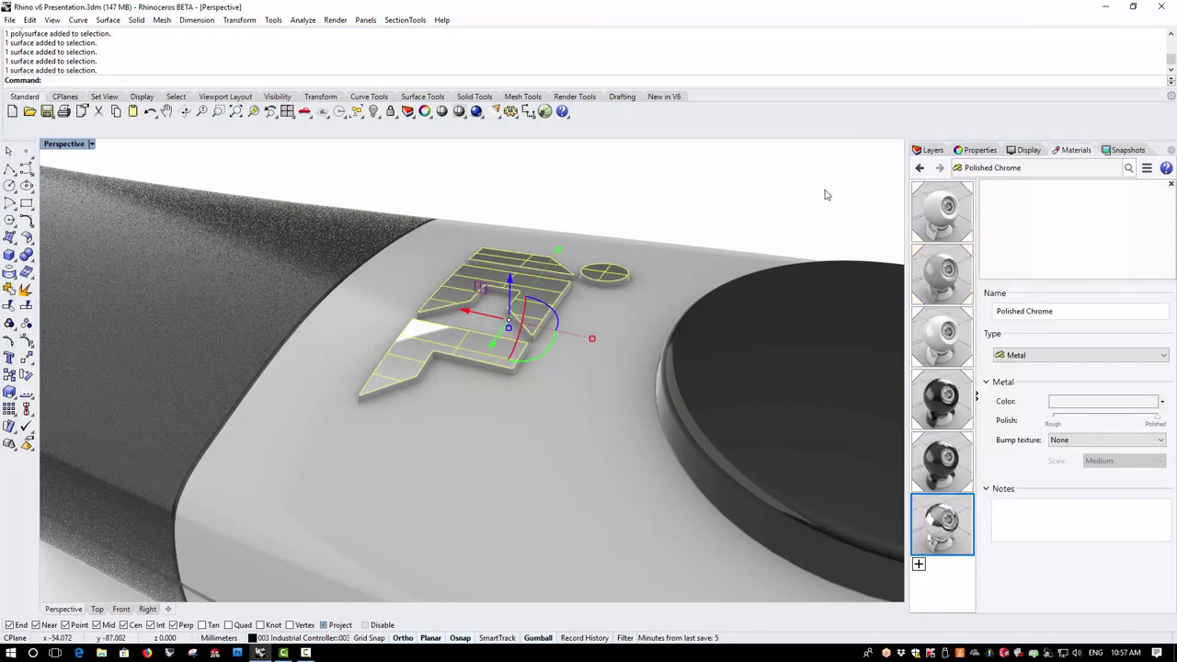
- Add Integration_Wave_Decal.png to the round dial as a decal with Planar mapping and Forward direction
right_click_drag(559, 444, 479, 399)
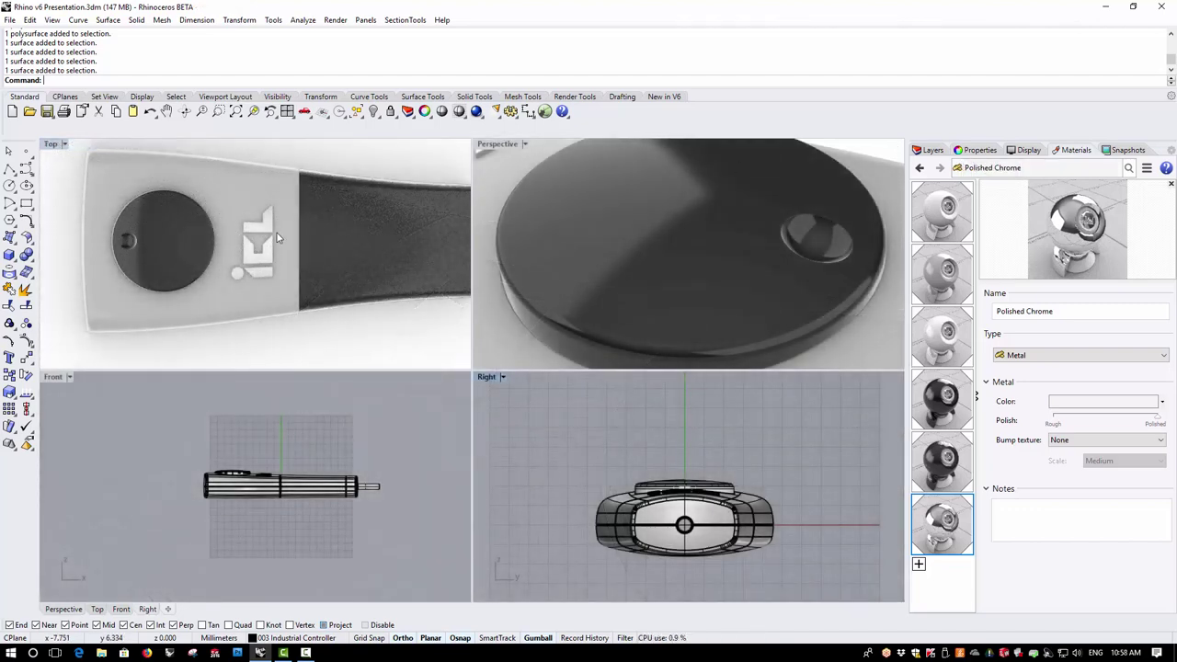
left_click(186, 241)
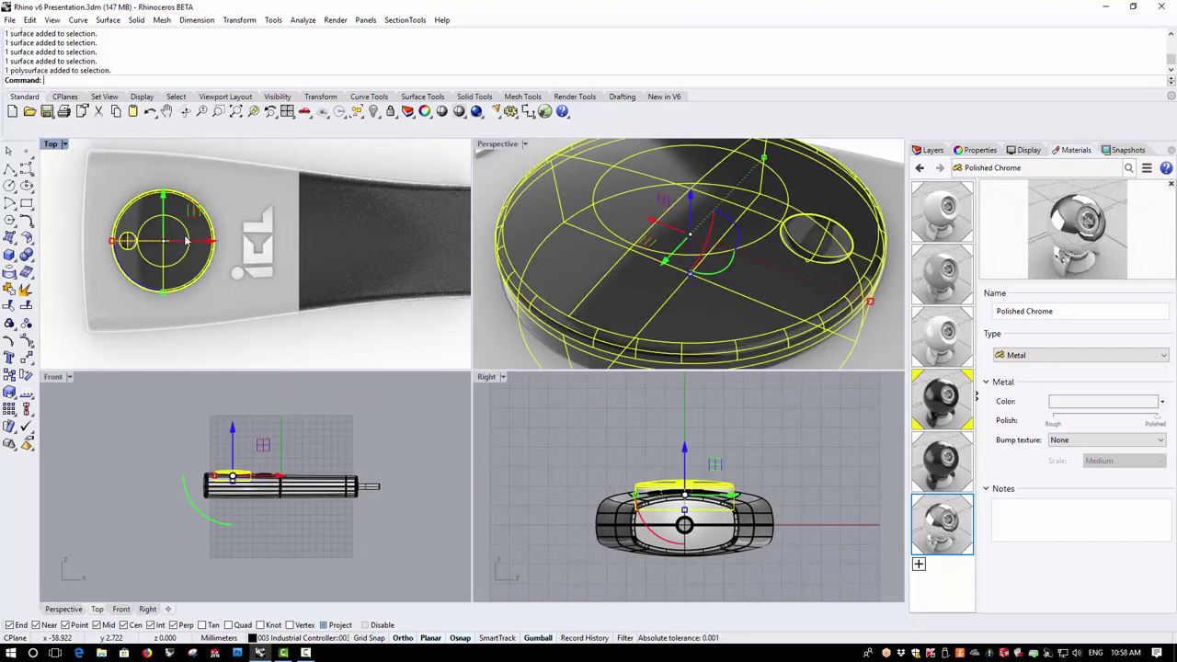
left_click(977, 151)
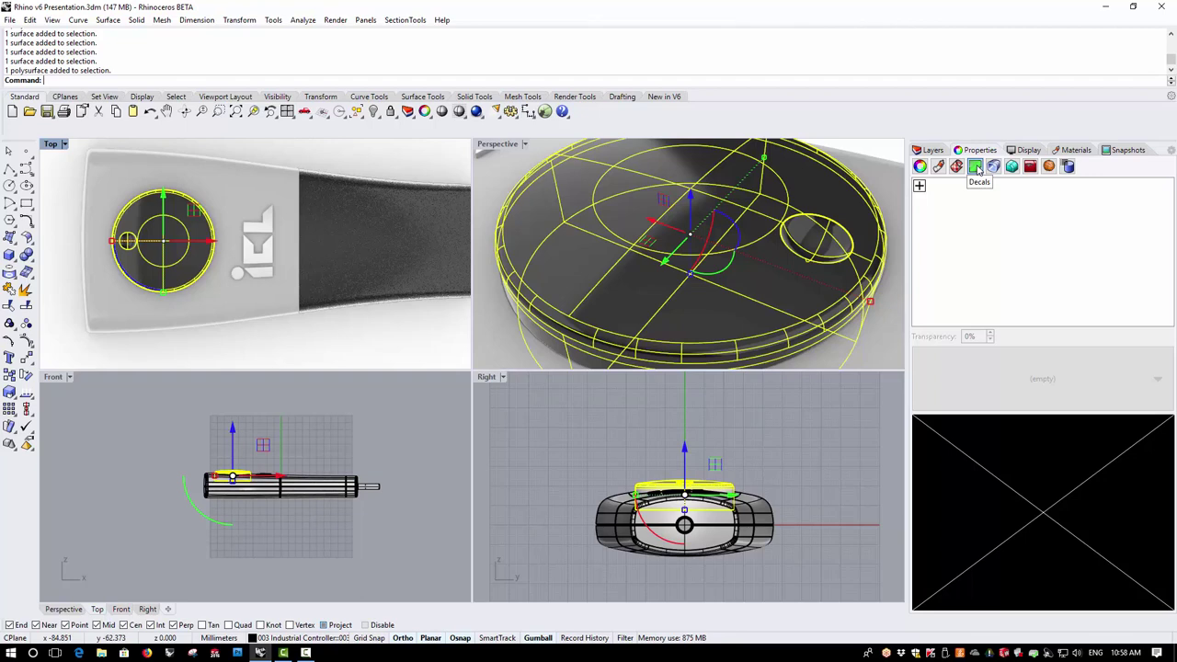
left_click(919, 184)
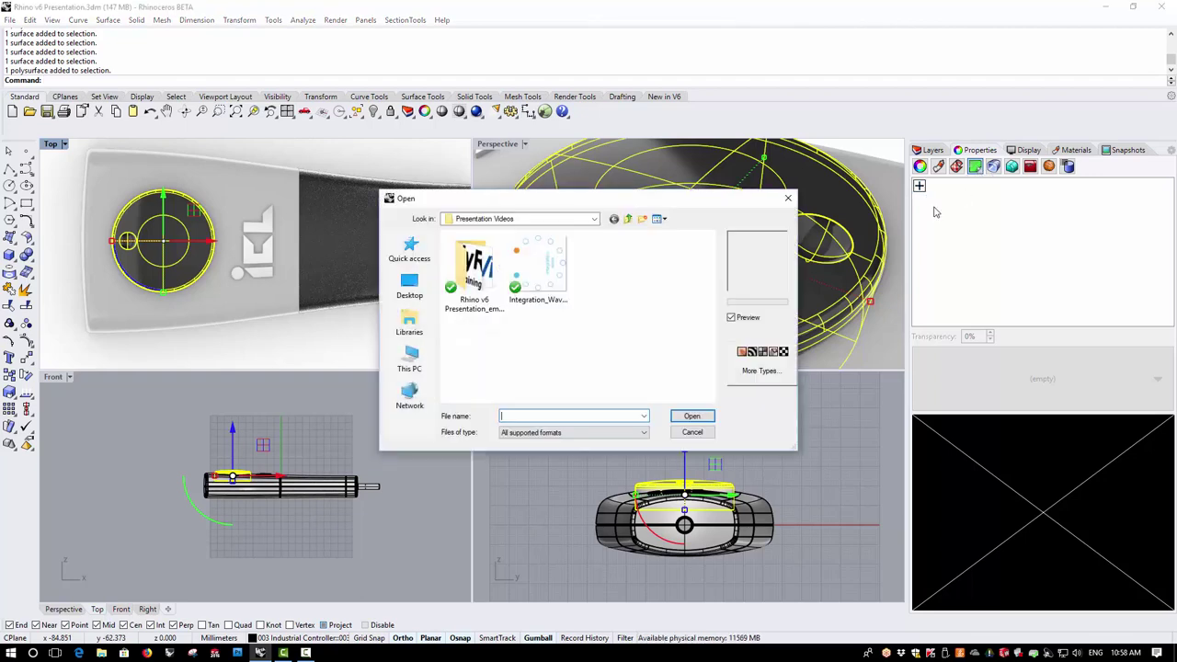
left_click(556, 286)
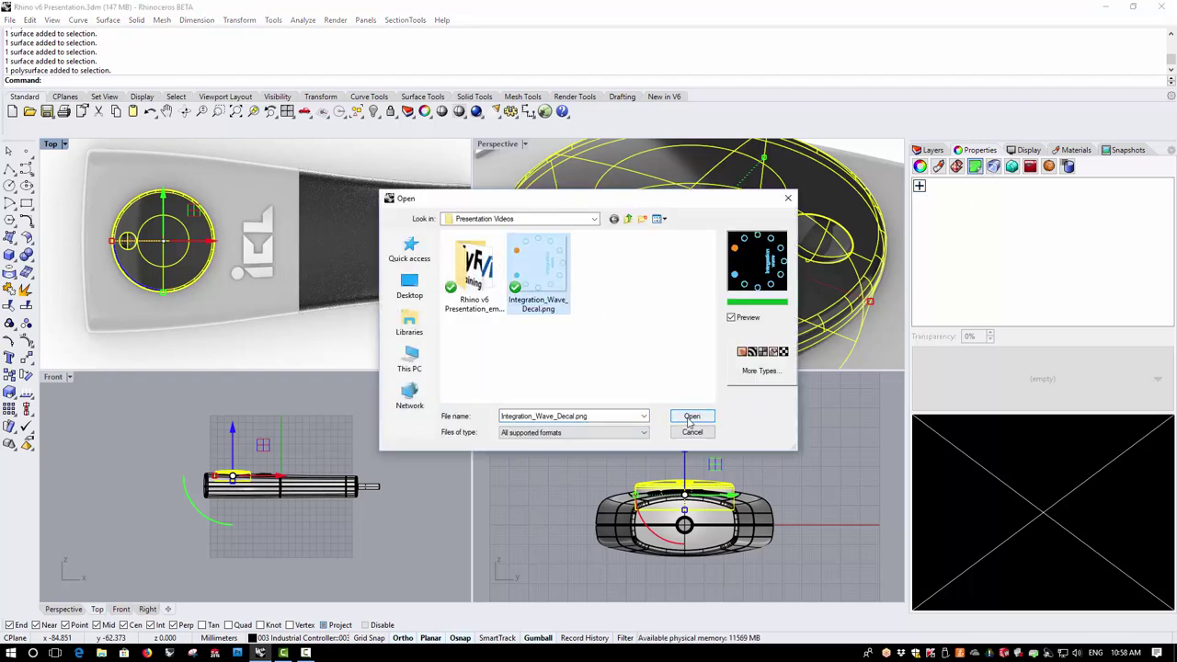
left_click(691, 418)
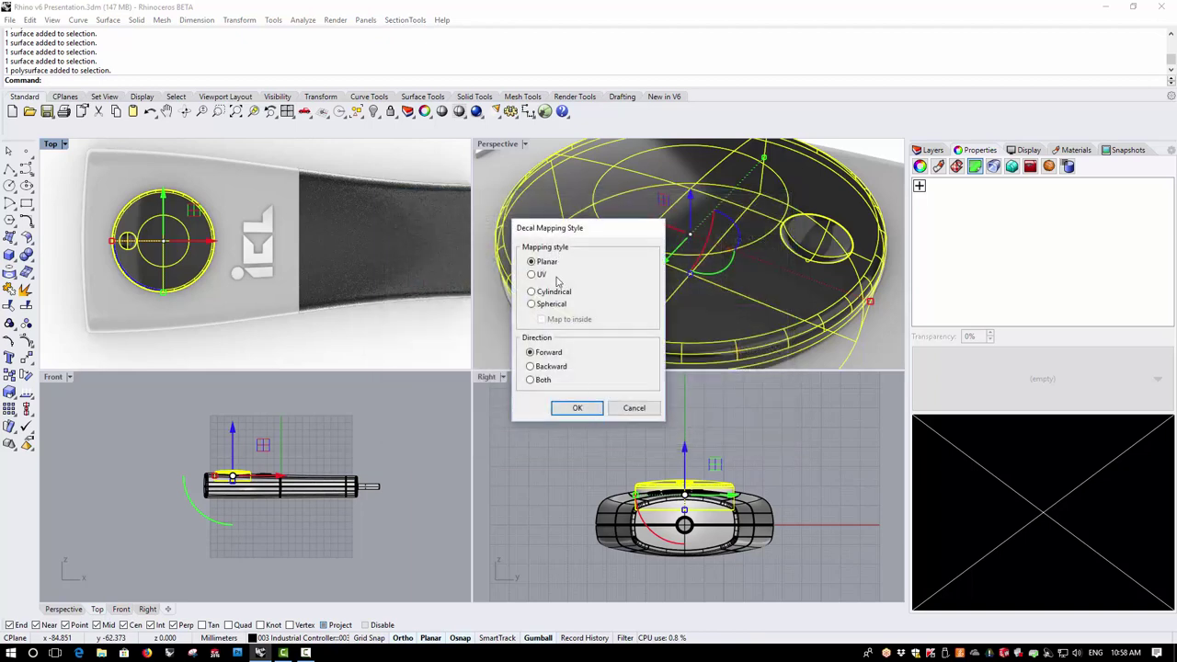
left_click(578, 407)
- Place the decal with a rectangle defined from the dial's center, sized to nearly span the dial in the Top view
left_click(156, 80)
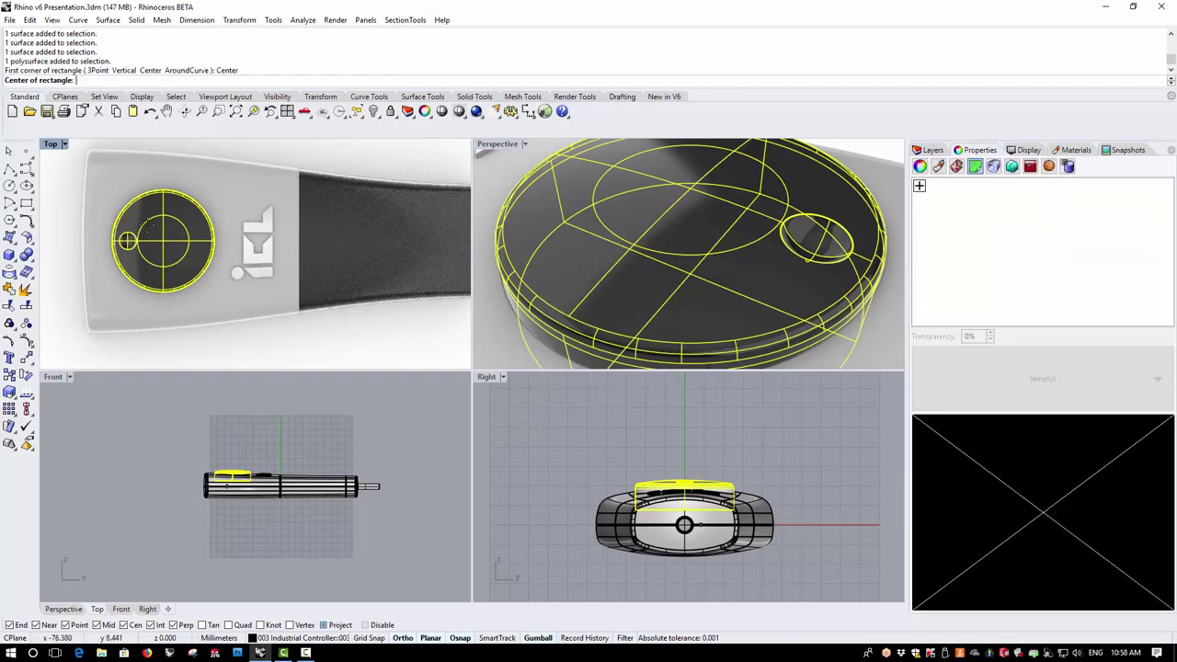
left_click(162, 241)
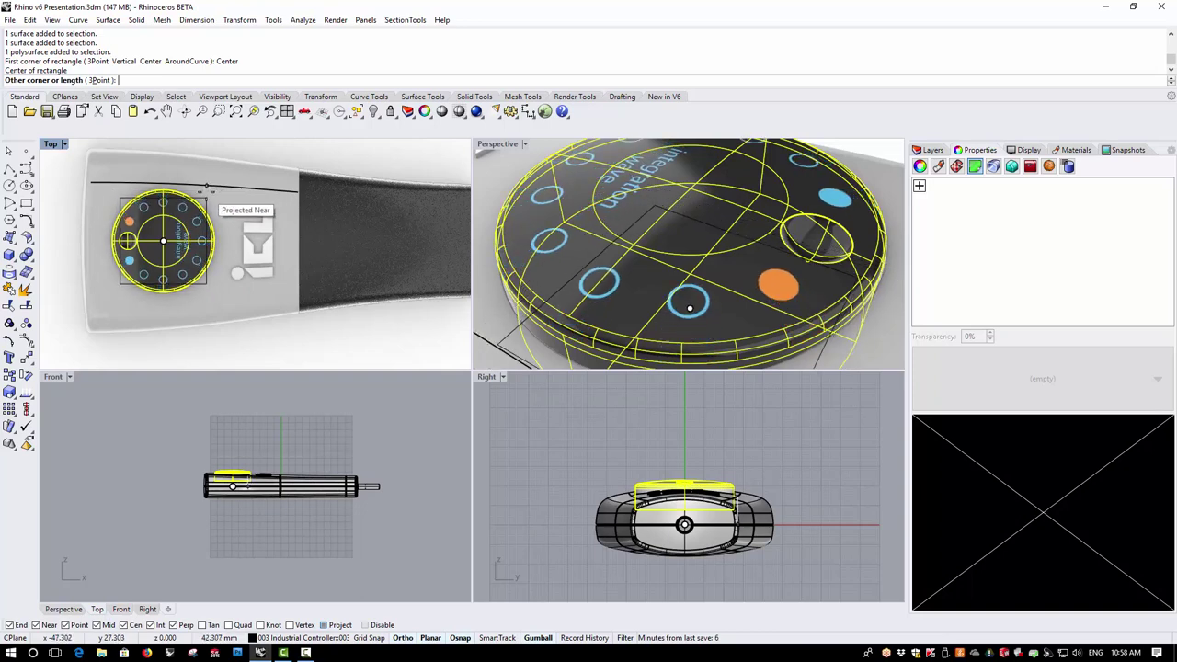
left_click(208, 192)
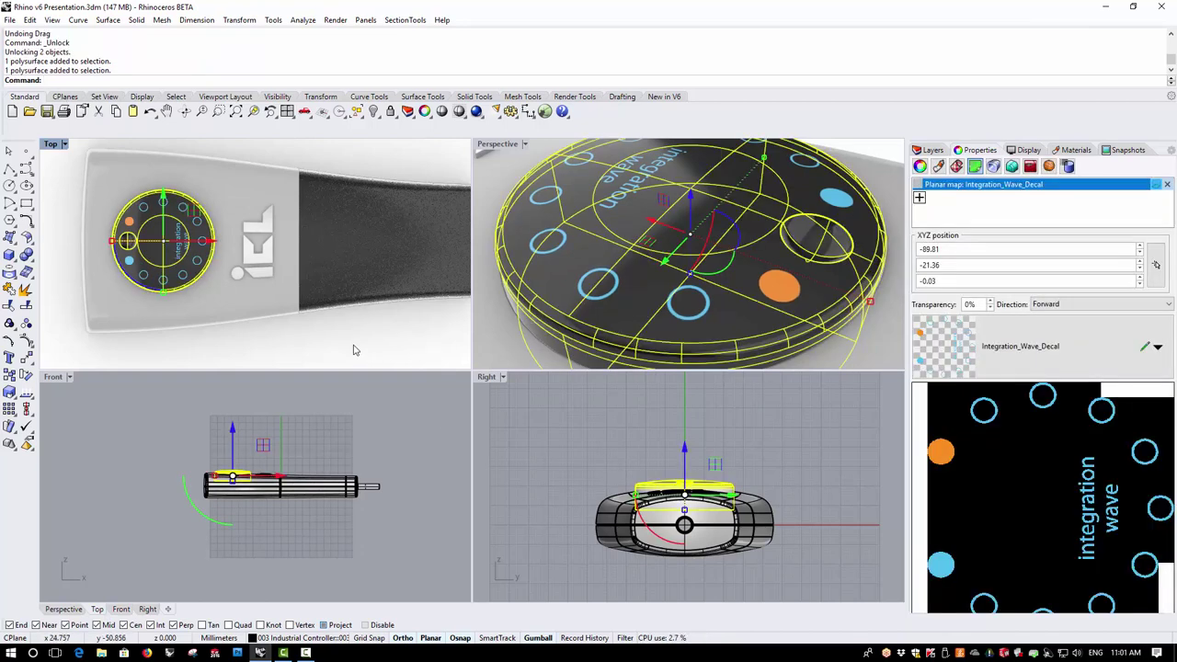
- Show the decal widget for the dial's Integration_Wave_Decal planar map and clear the selection
right_click(1070, 188)
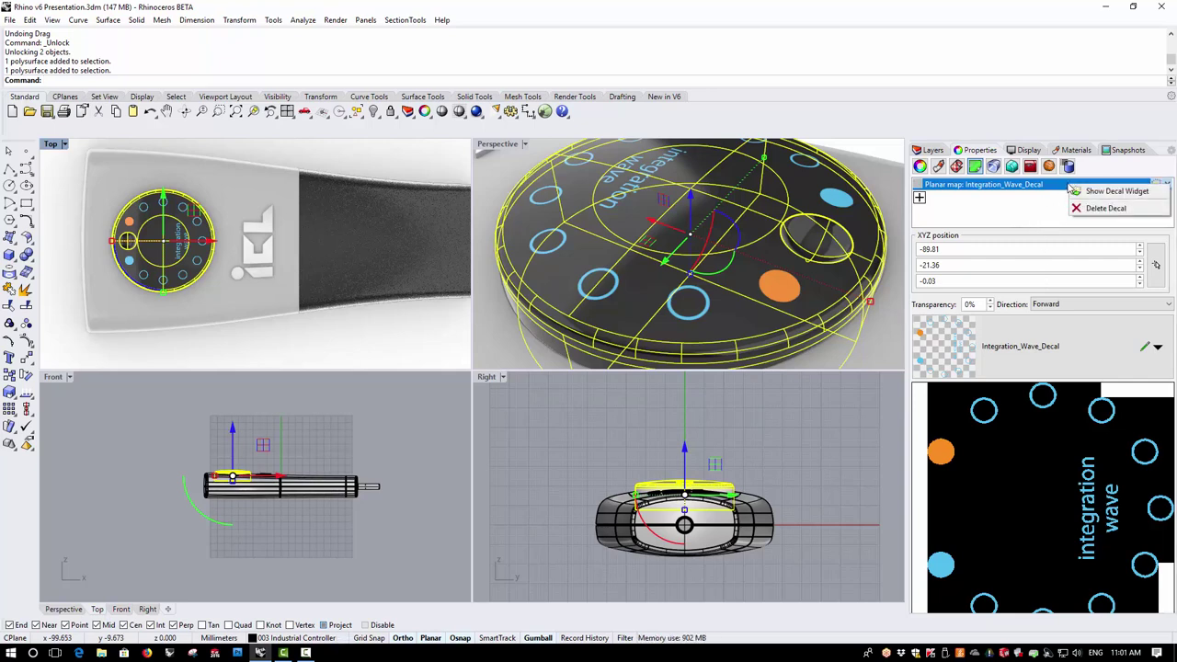
left_click(1115, 192)
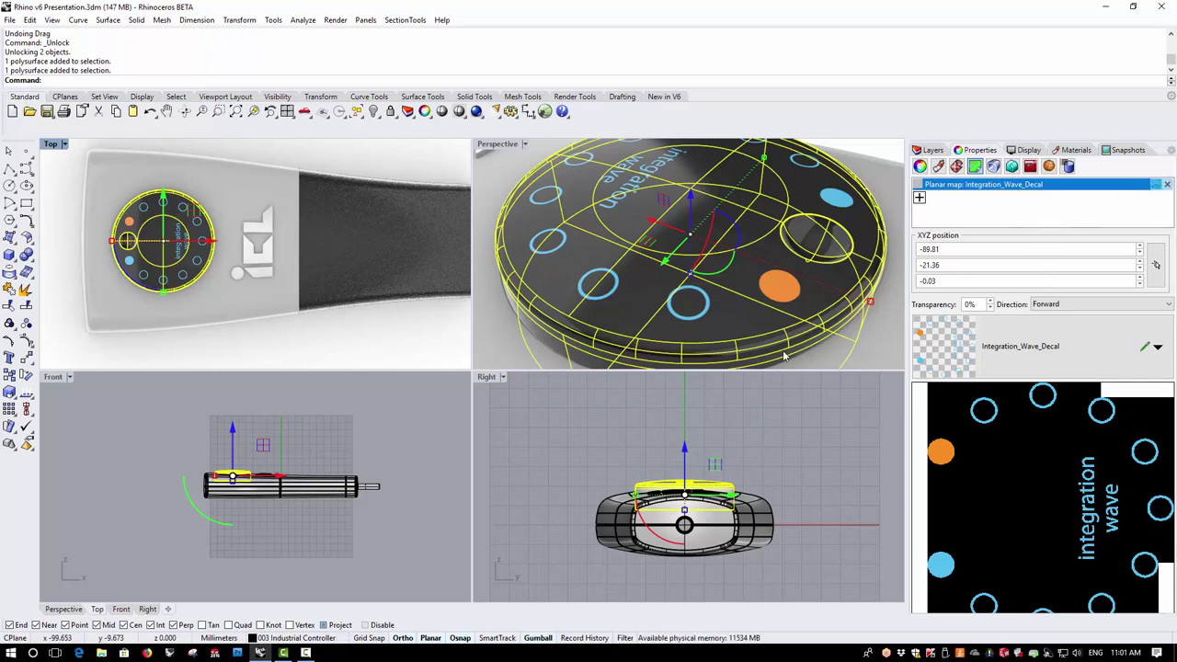
key("Escape")
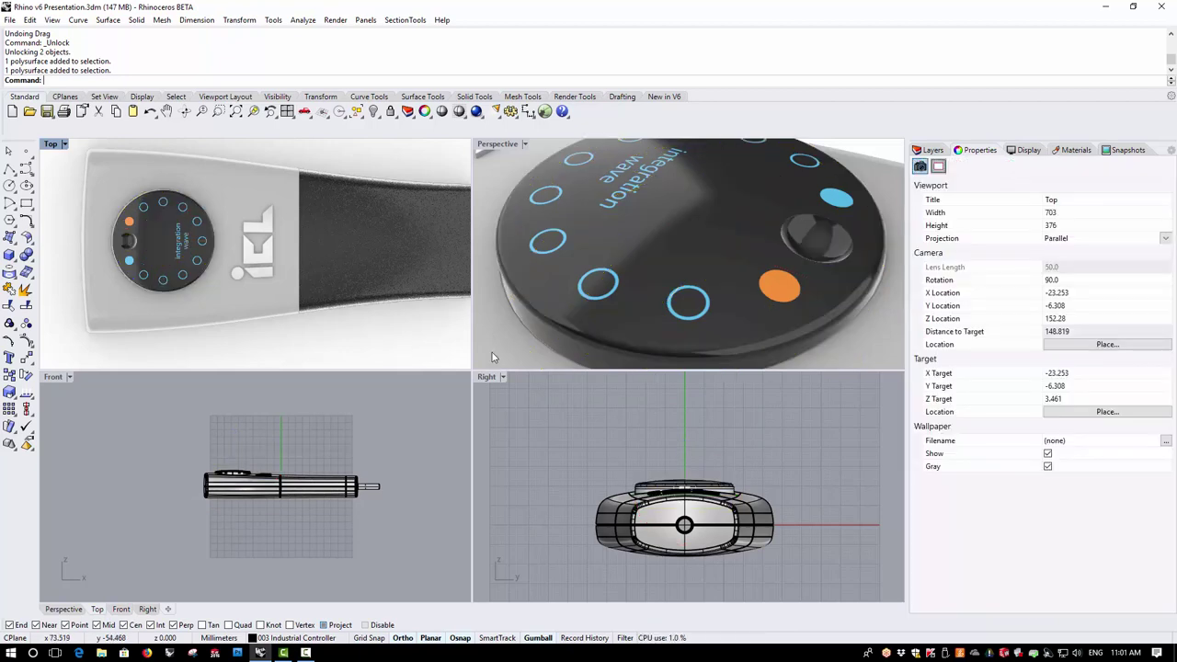
- Lock the dial and the gray body section beneath it, and adjust the decal's scale with its widget in the Top view
left_click(542, 318)
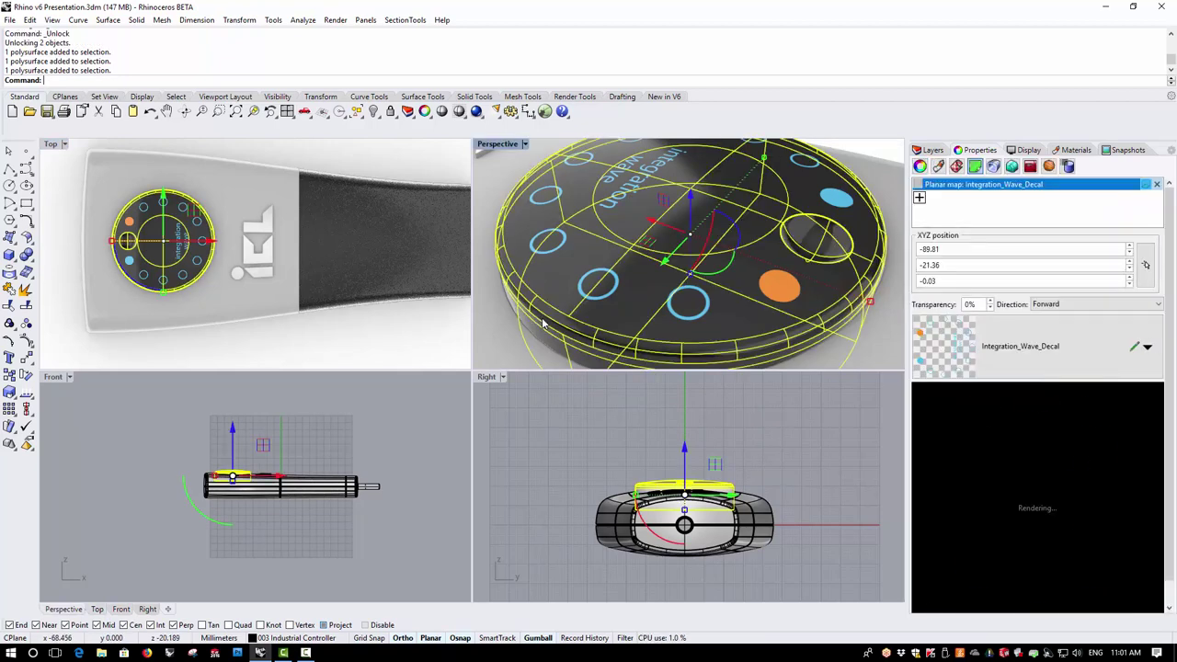
left_click(242, 319, "shift")
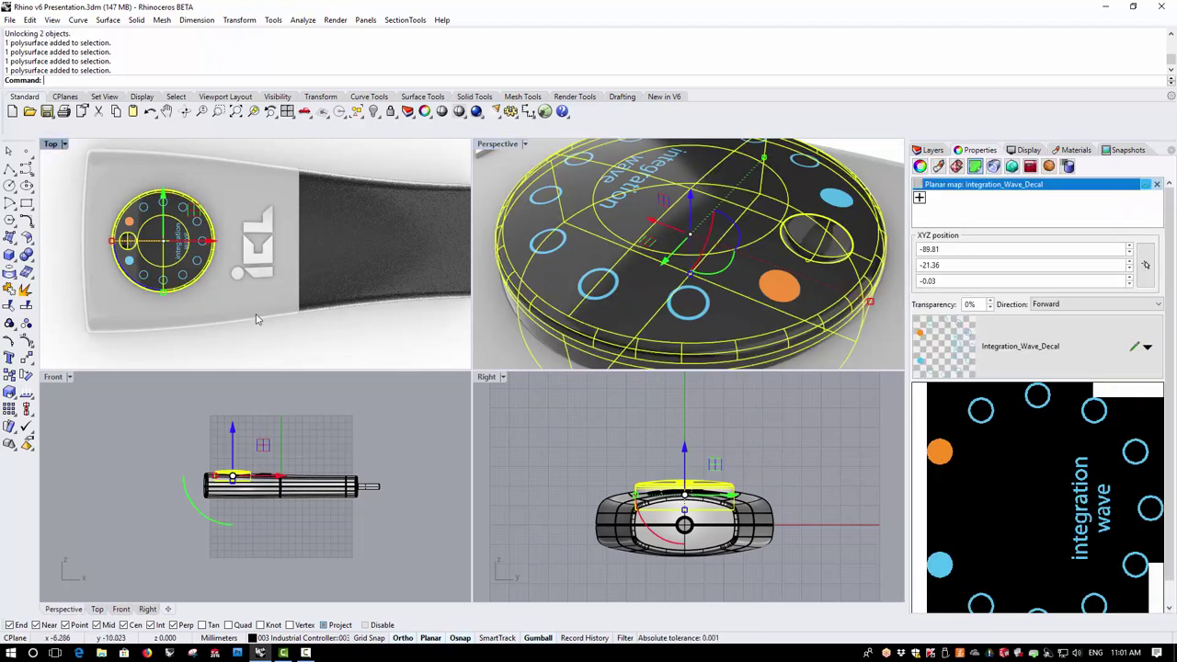
left_click(390, 111)
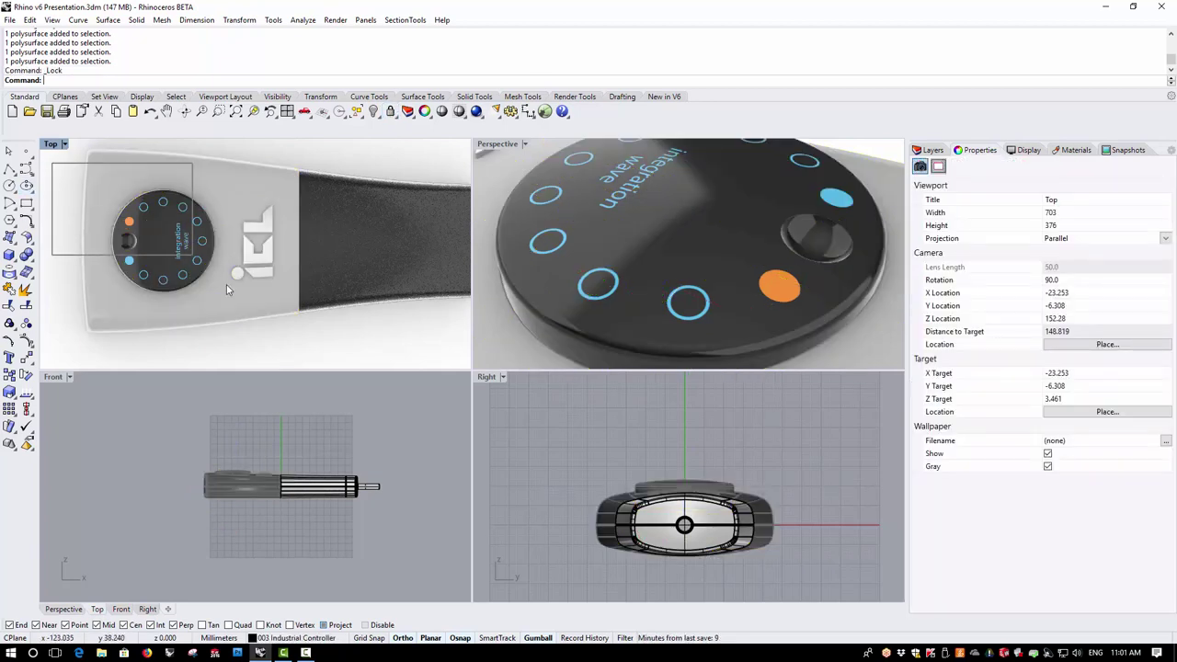
left_click_drag(246, 309, 294, 370)
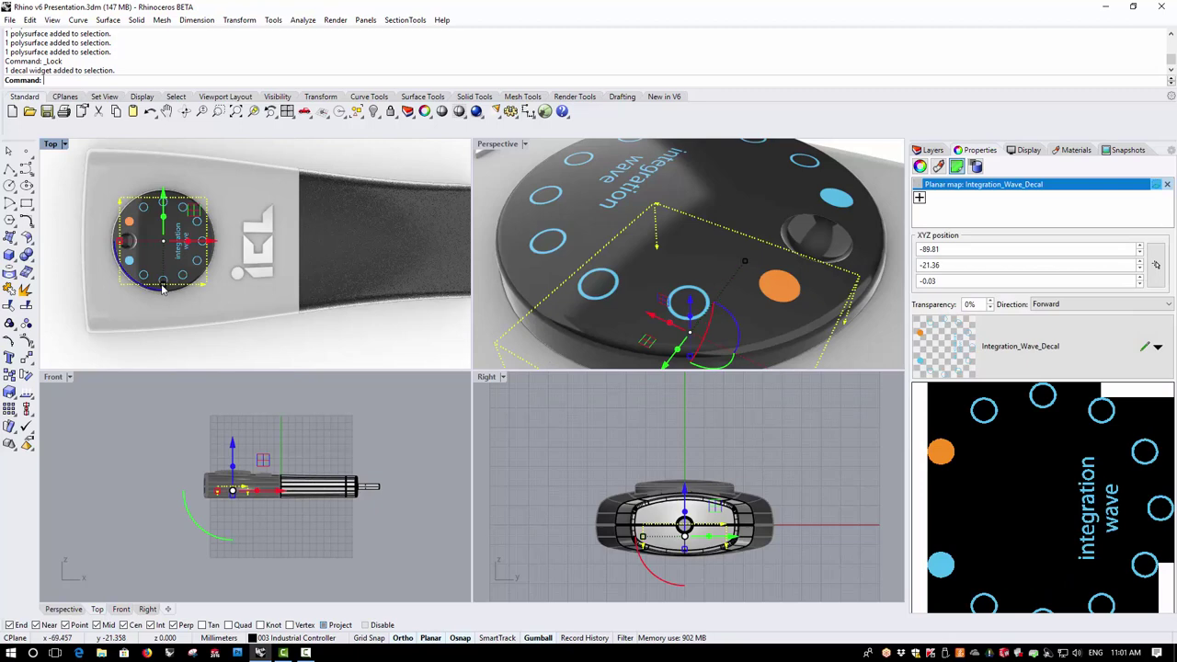
left_click_drag(162, 288, 193, 289)
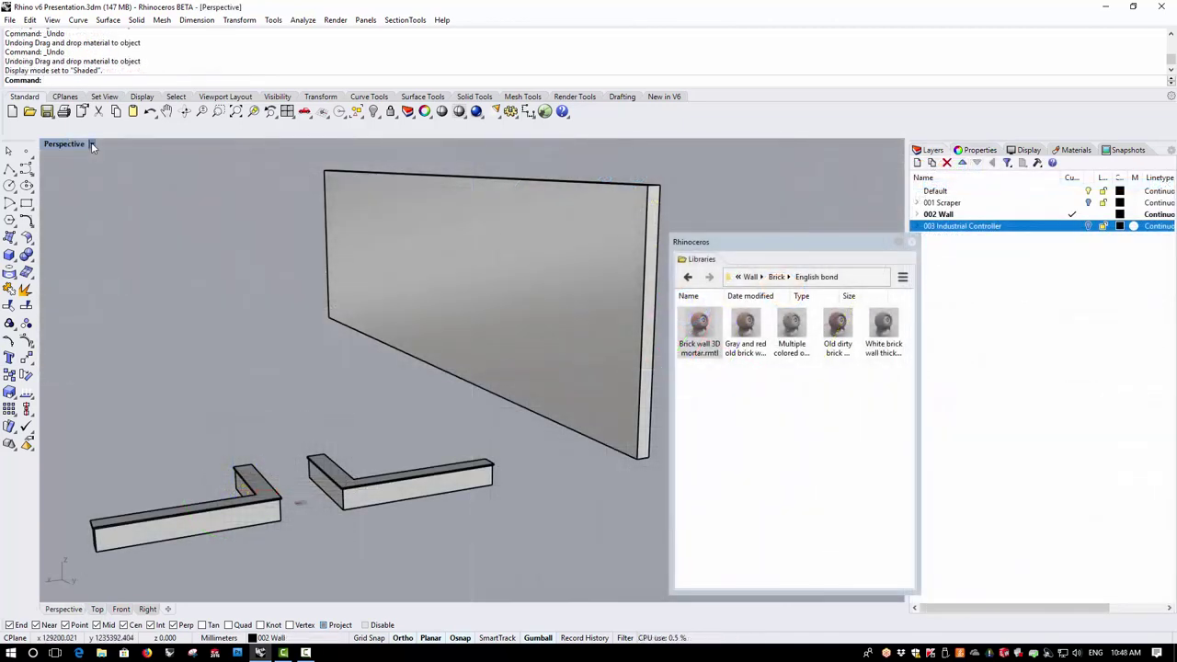
- Set the wall model's Perspective viewport to Rendered and apply the Brick wall 3D mortar material to the tall wall and low corner walls
left_click(92, 147)
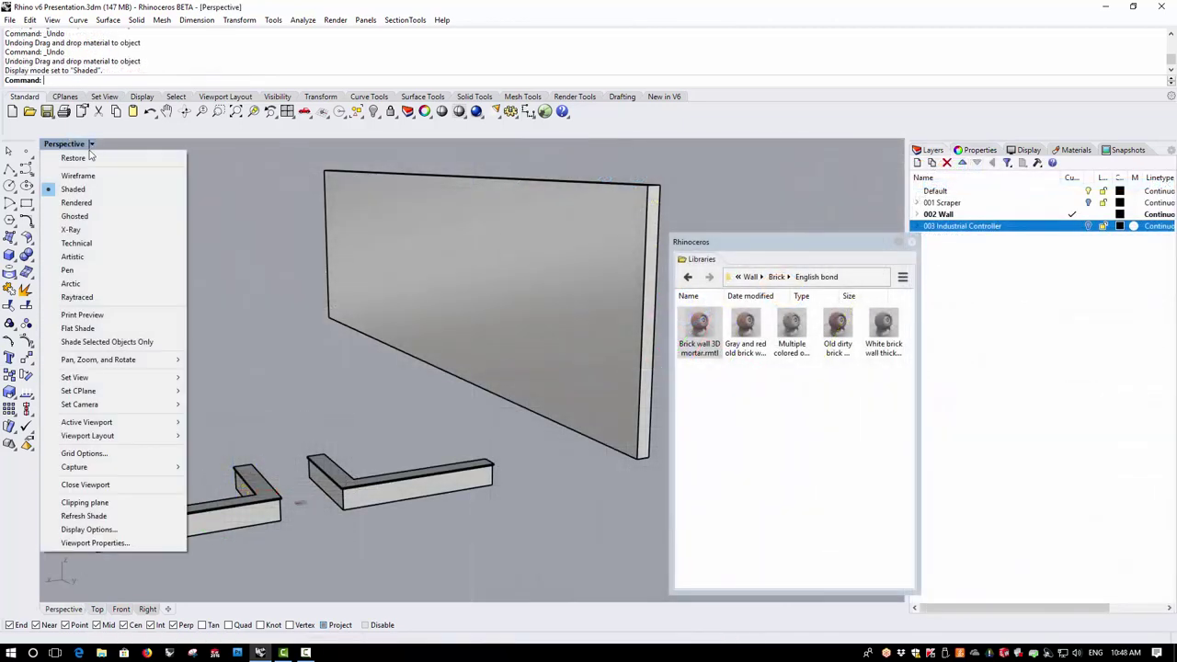
left_click(83, 202)
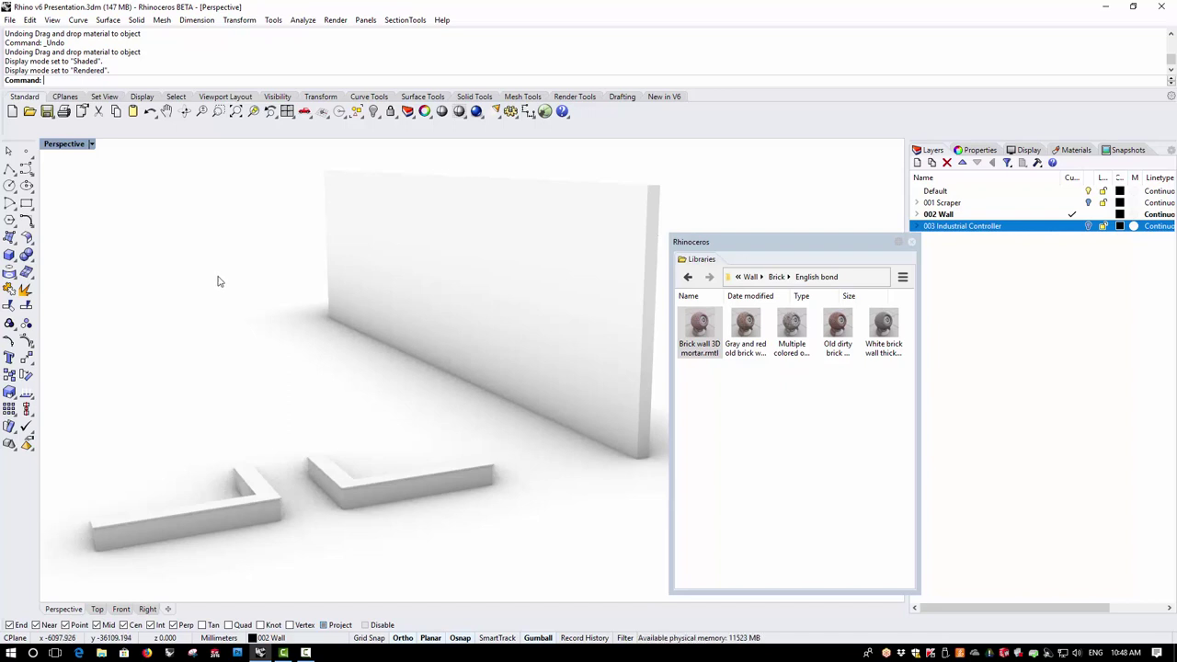
left_click_drag(708, 335, 578, 371)
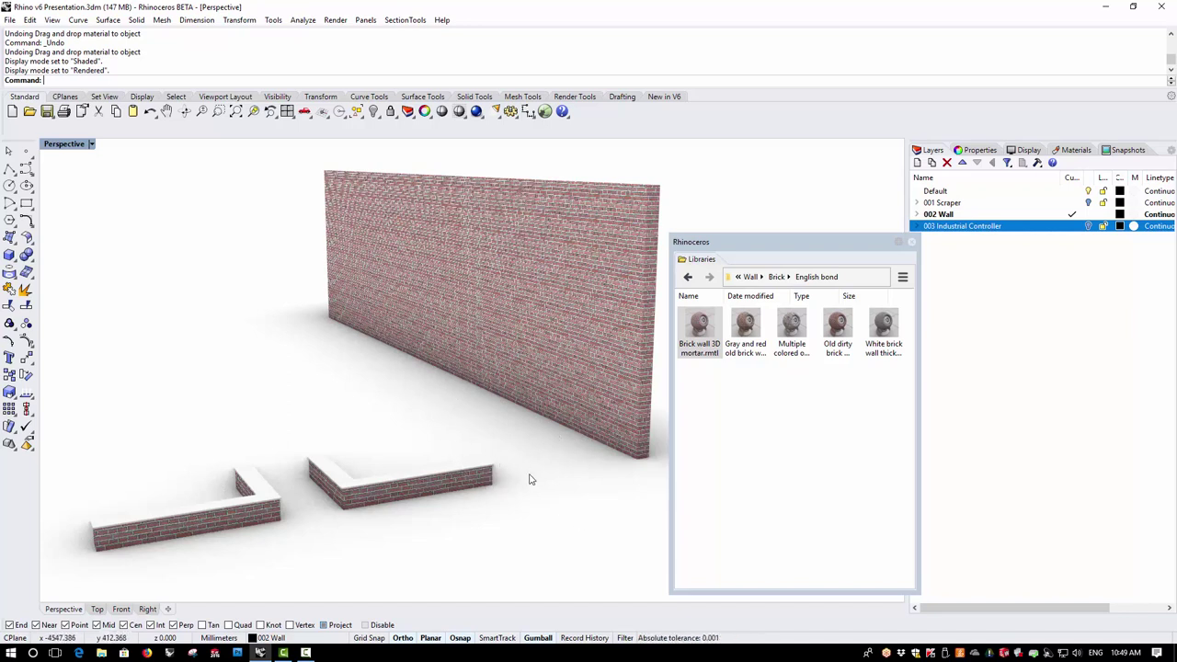
- Move the tall brick wall about 3 m across to the end of the nearest low corner wall
right_click_drag(529, 476, 512, 471)
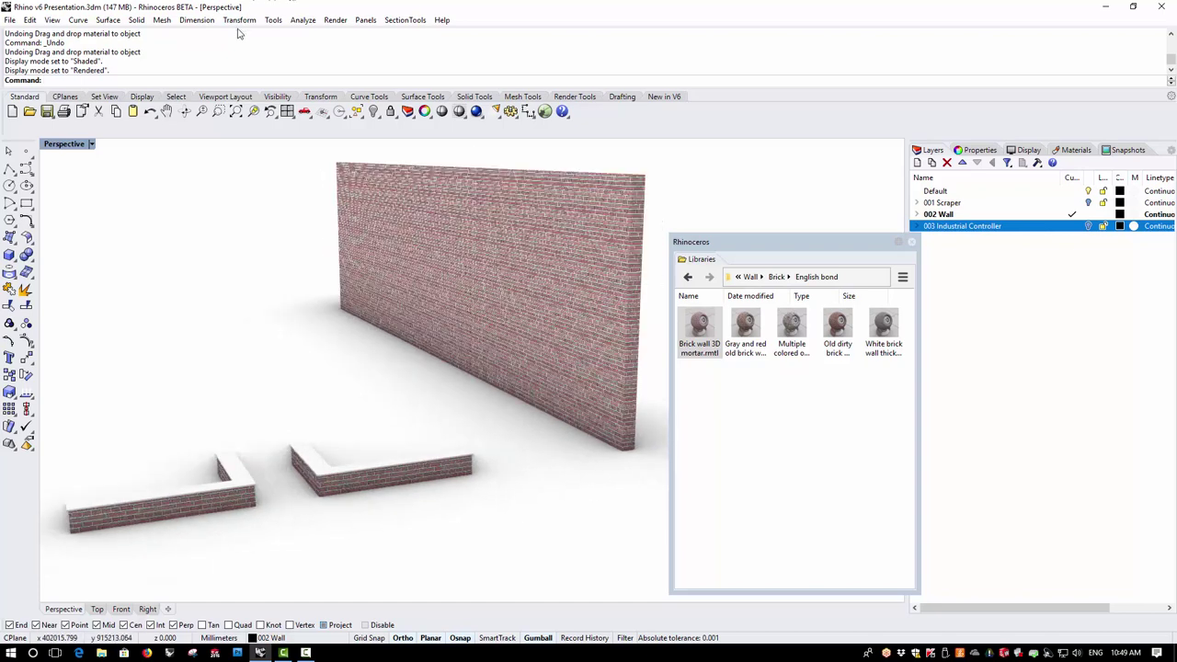
left_click(241, 21)
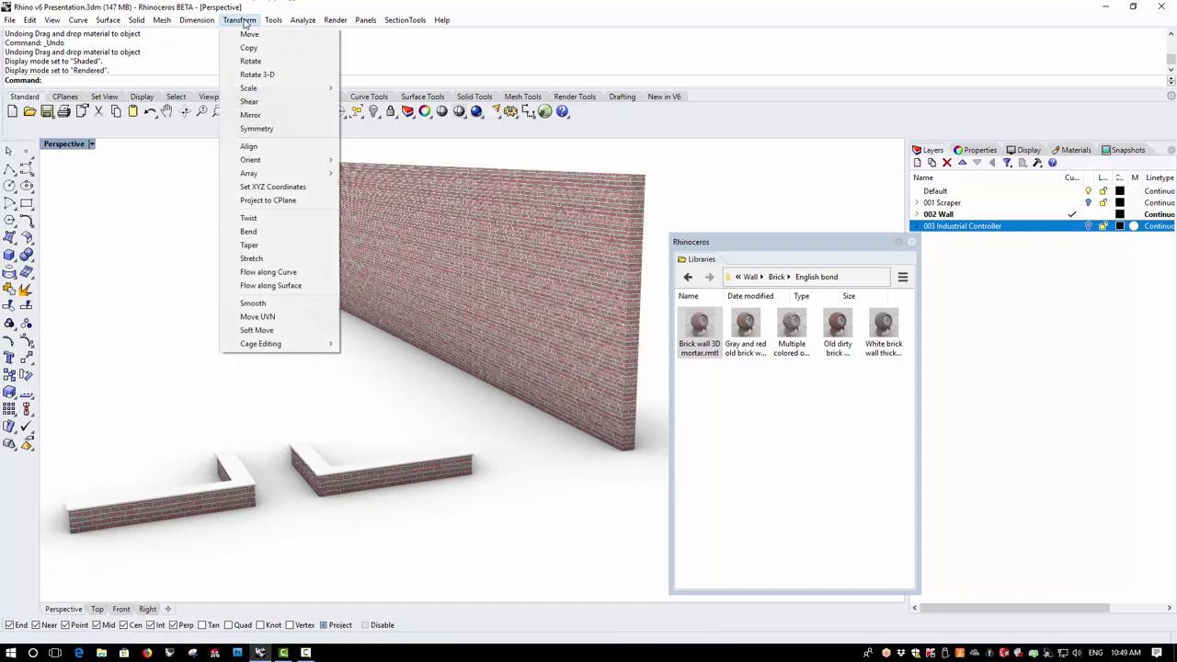
left_click(248, 34)
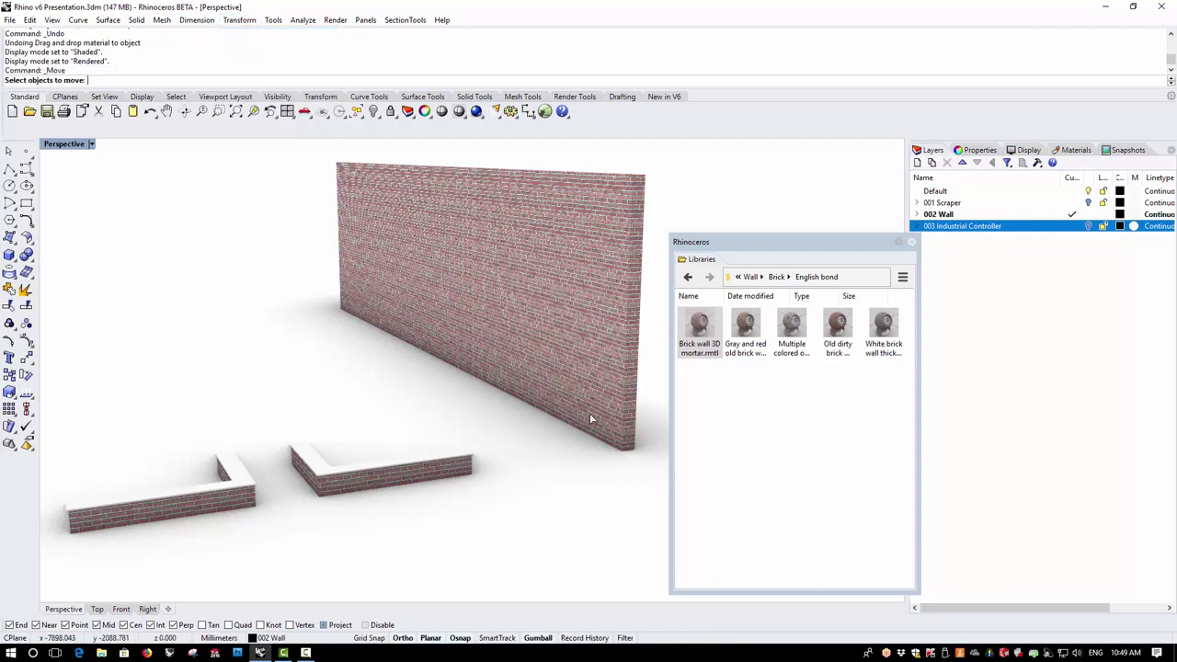
left_click(612, 433)
key("Return")
left_click(622, 467)
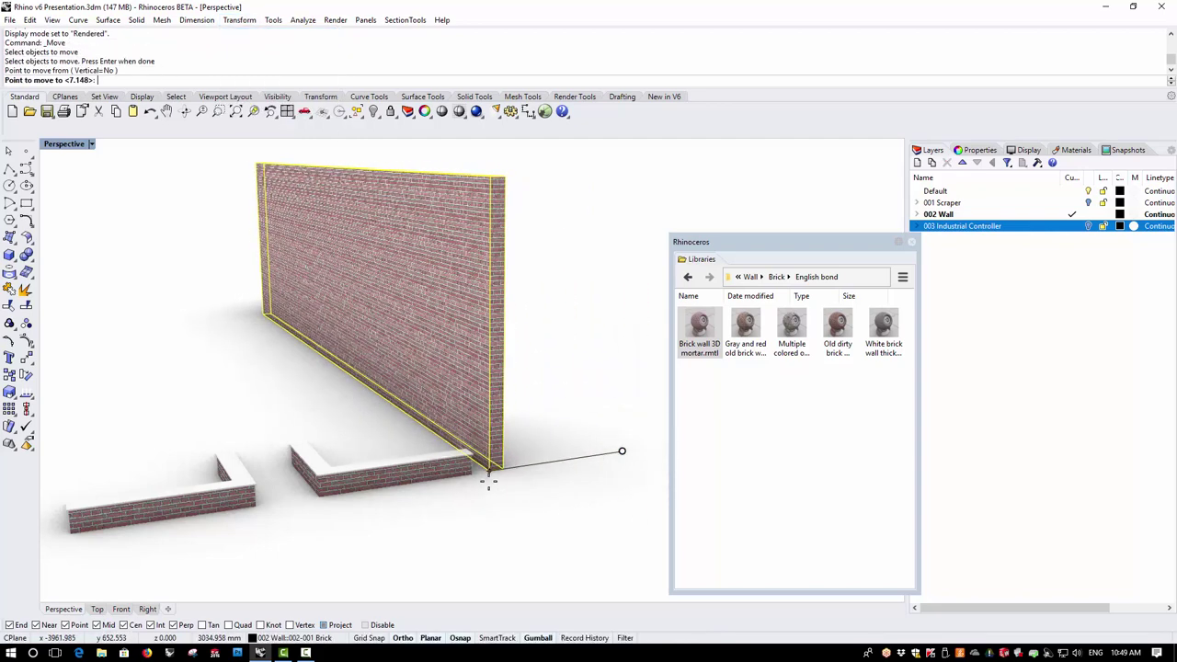
left_click(480, 483)
scroll(511, 496, "up", 5)
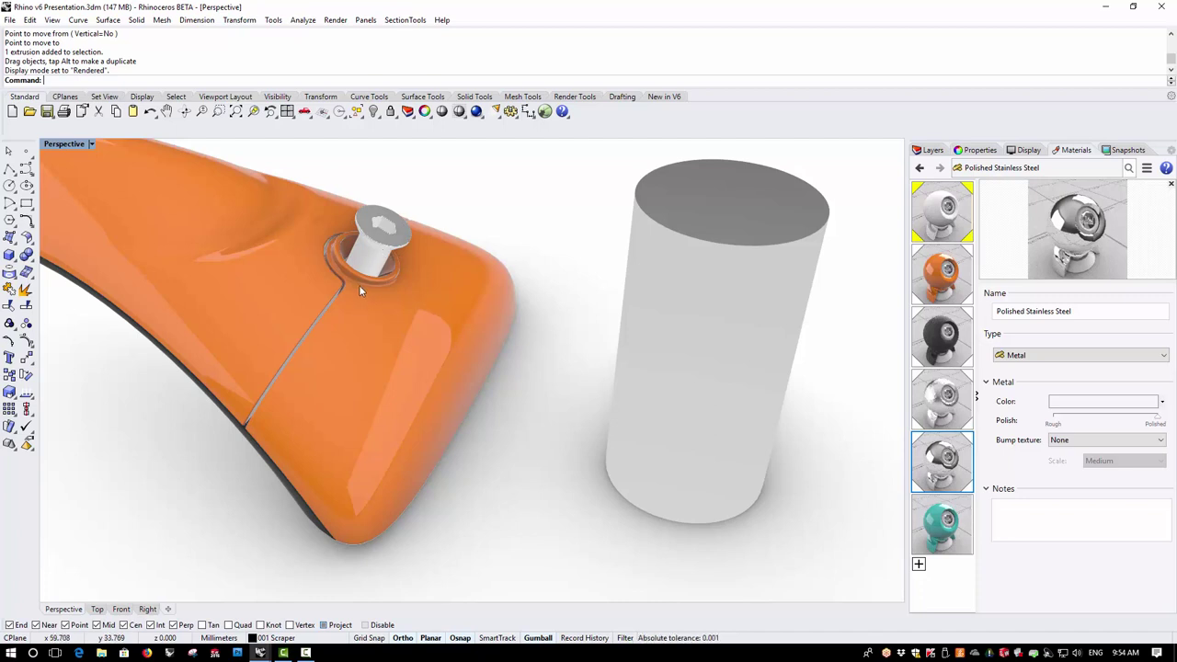
- Set the Perspective viewport showing the orange scraper and the cylinder to Raytraced display mode
left_click(97, 148)
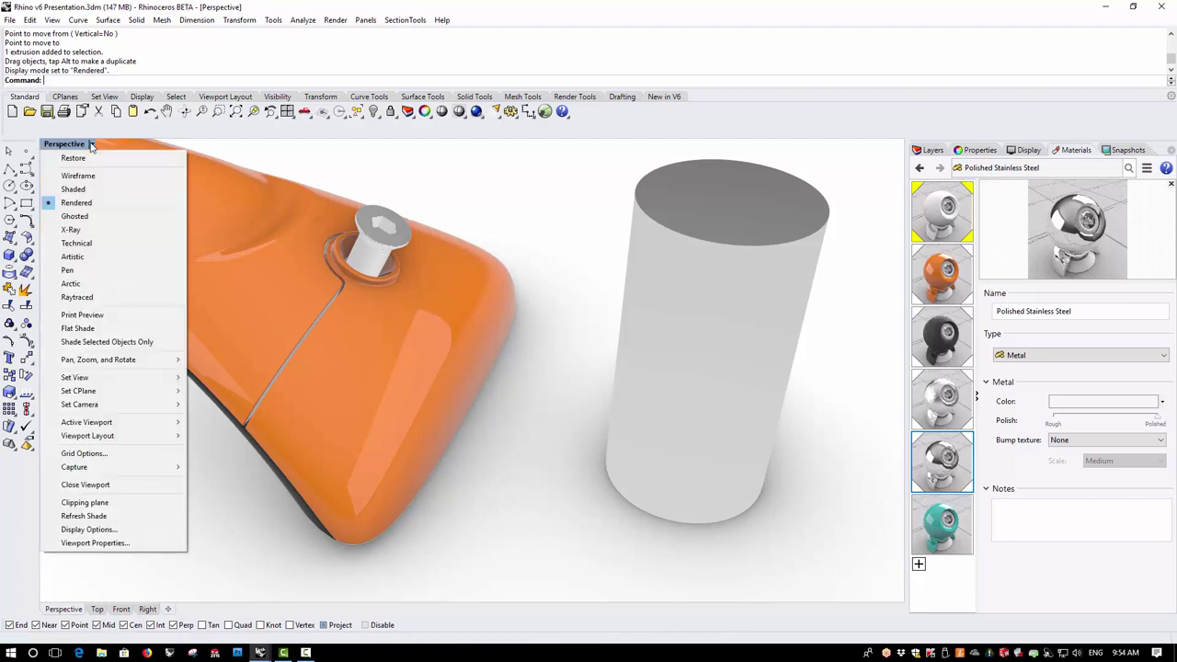
left_click(99, 296)
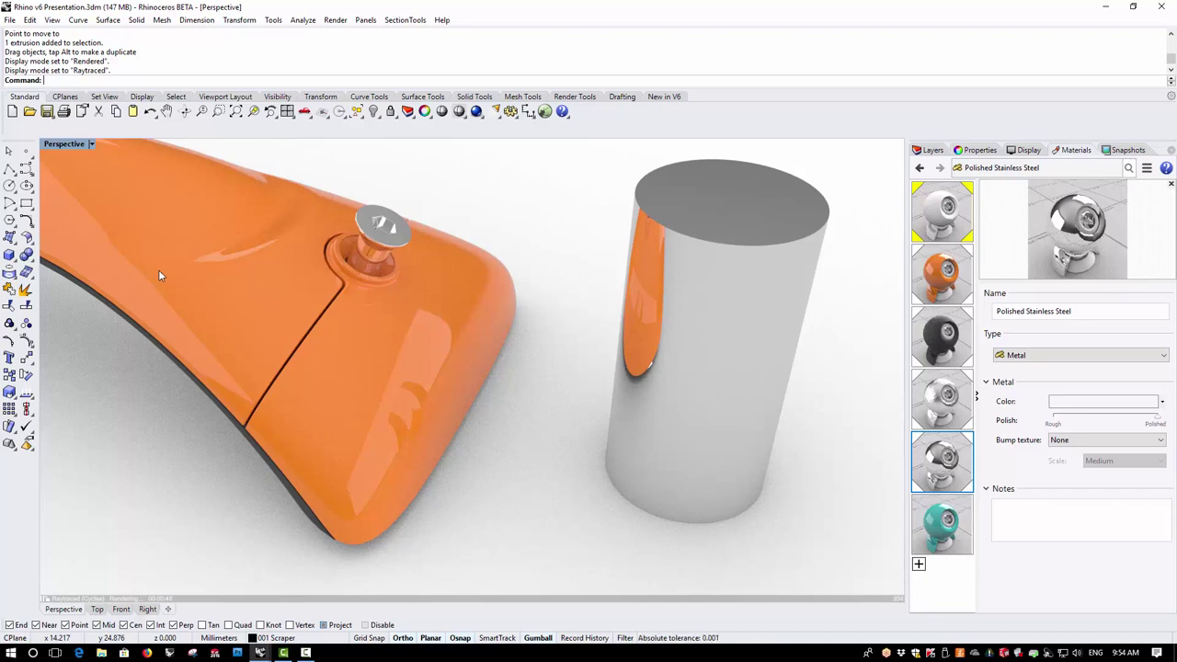
- Open the Cycles page in Rhino Options and examine the sample settings and the CPU and CUDA render devices
left_click(511, 111)
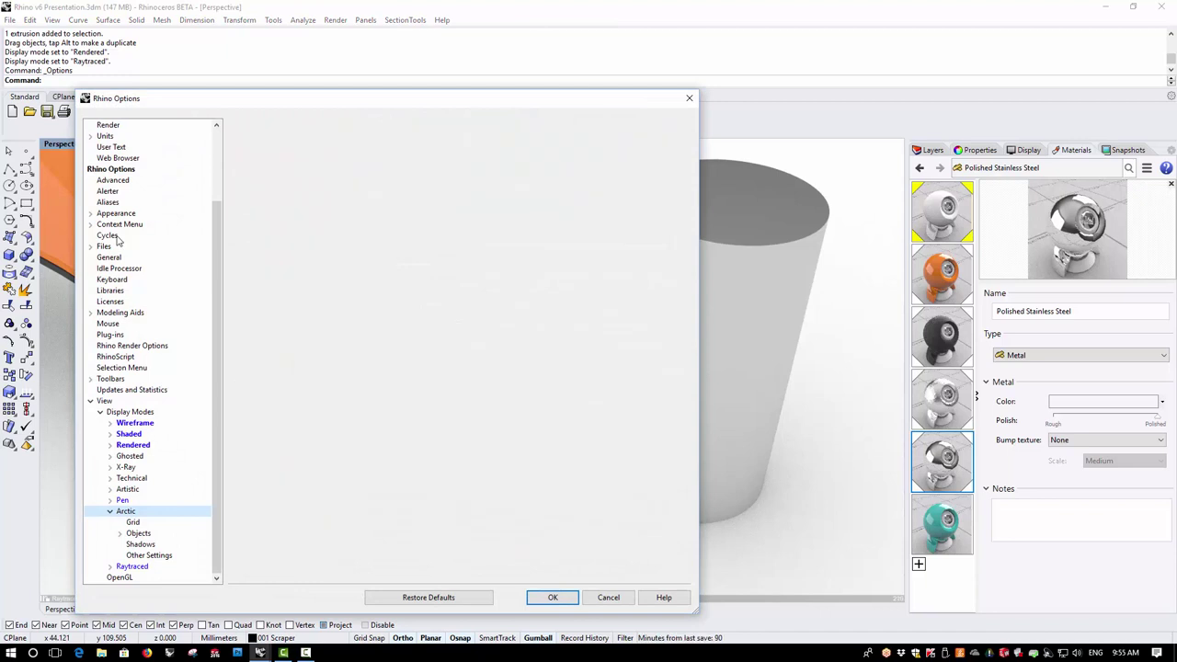
left_click(116, 236)
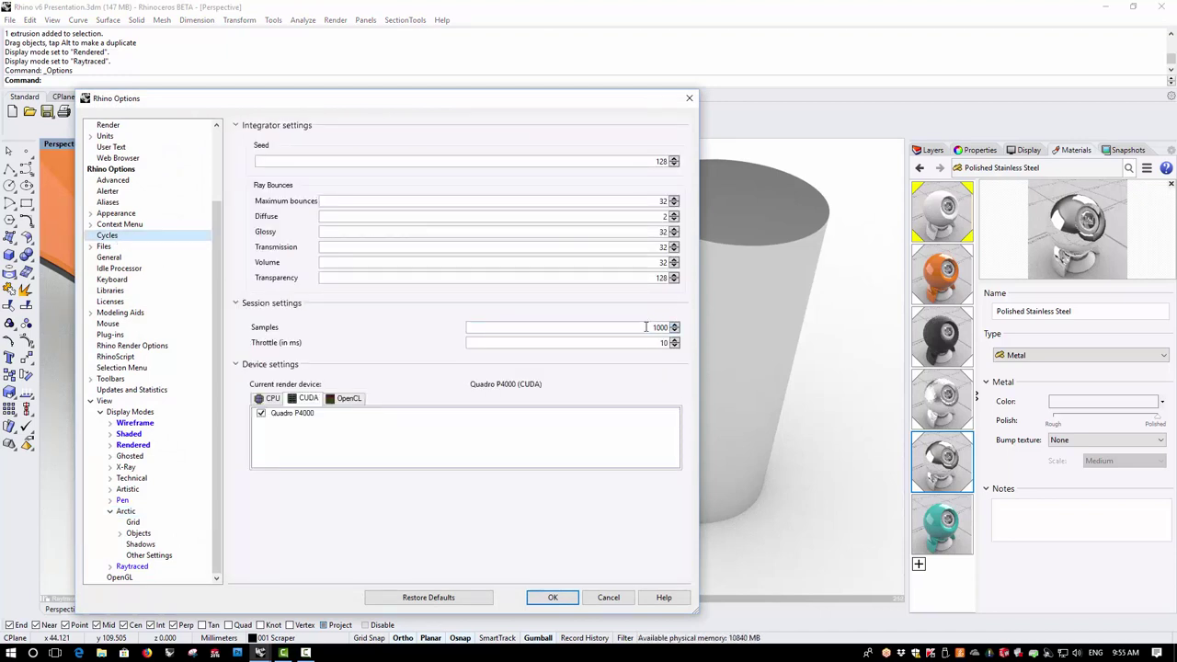
left_click(271, 399)
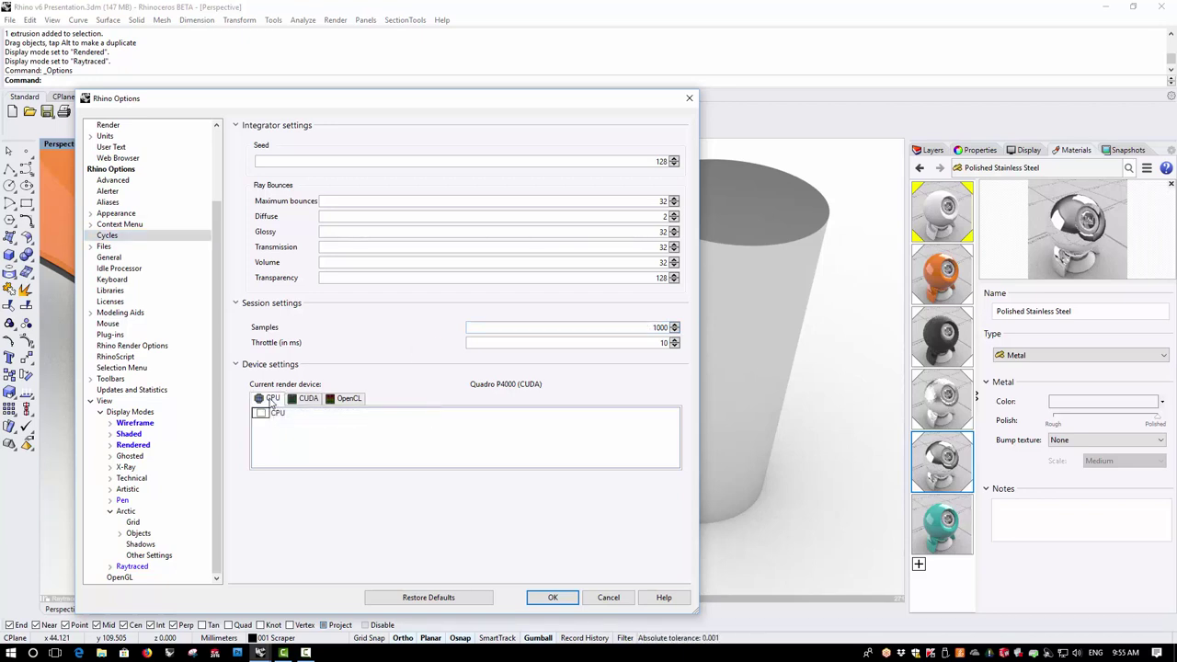
left_click(305, 402)
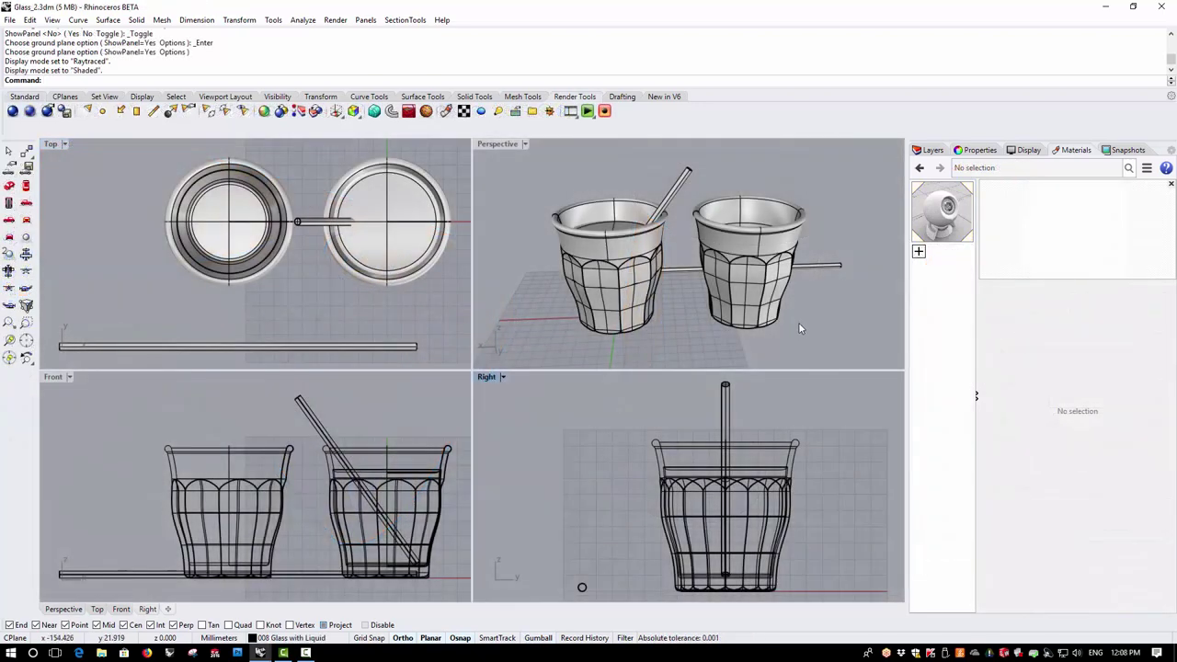
- Set the Perspective viewport showing the two drinking glasses to Raytraced display mode
left_click(827, 320)
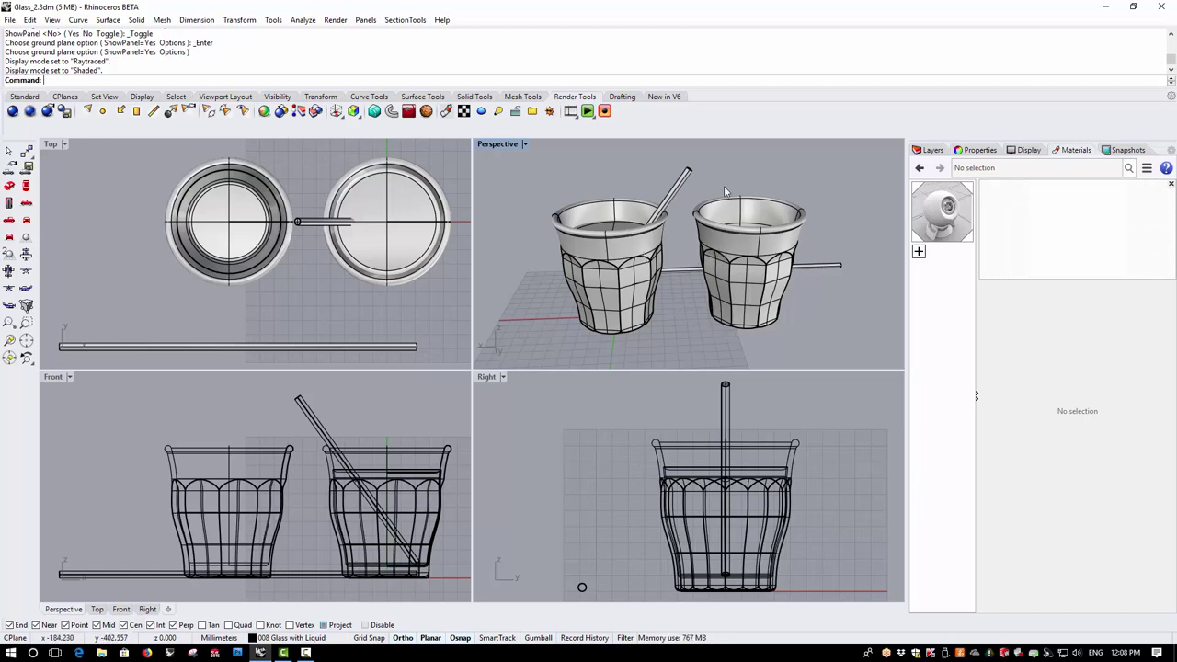
left_click(632, 235)
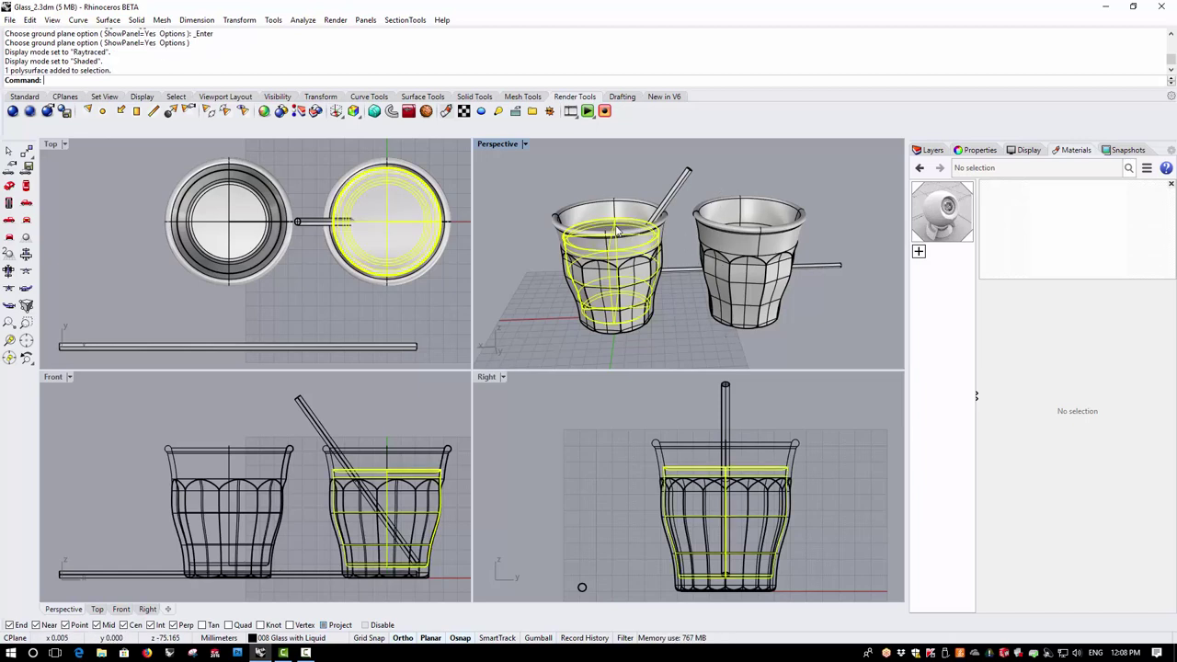
left_click(696, 325)
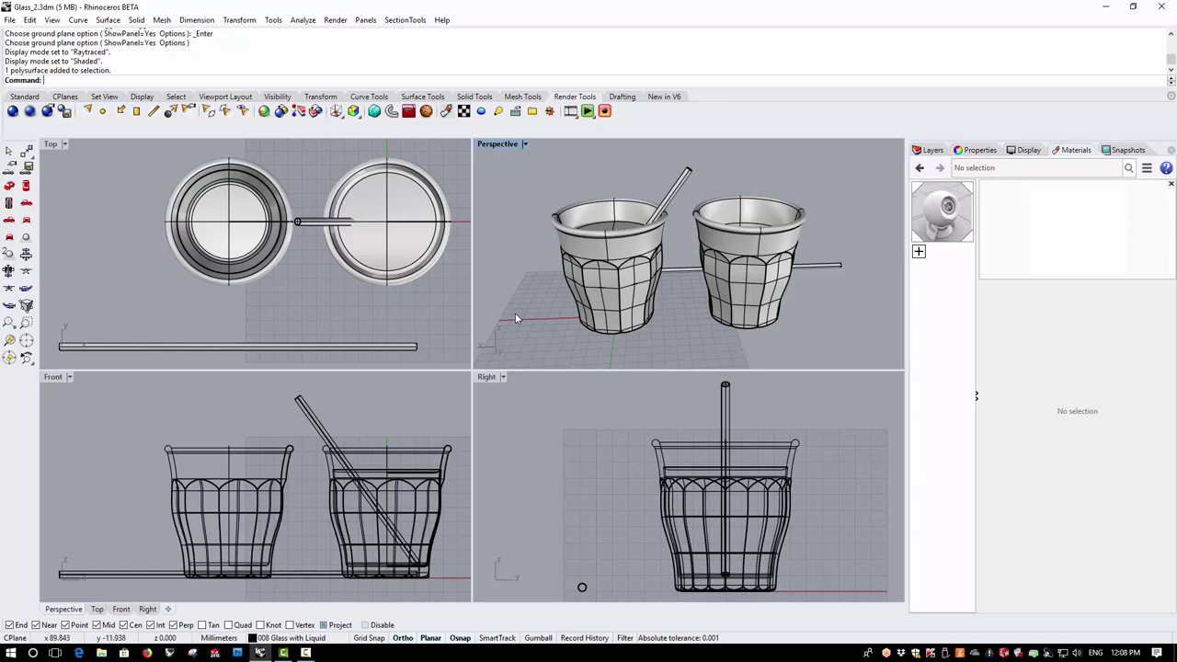
left_click(524, 144)
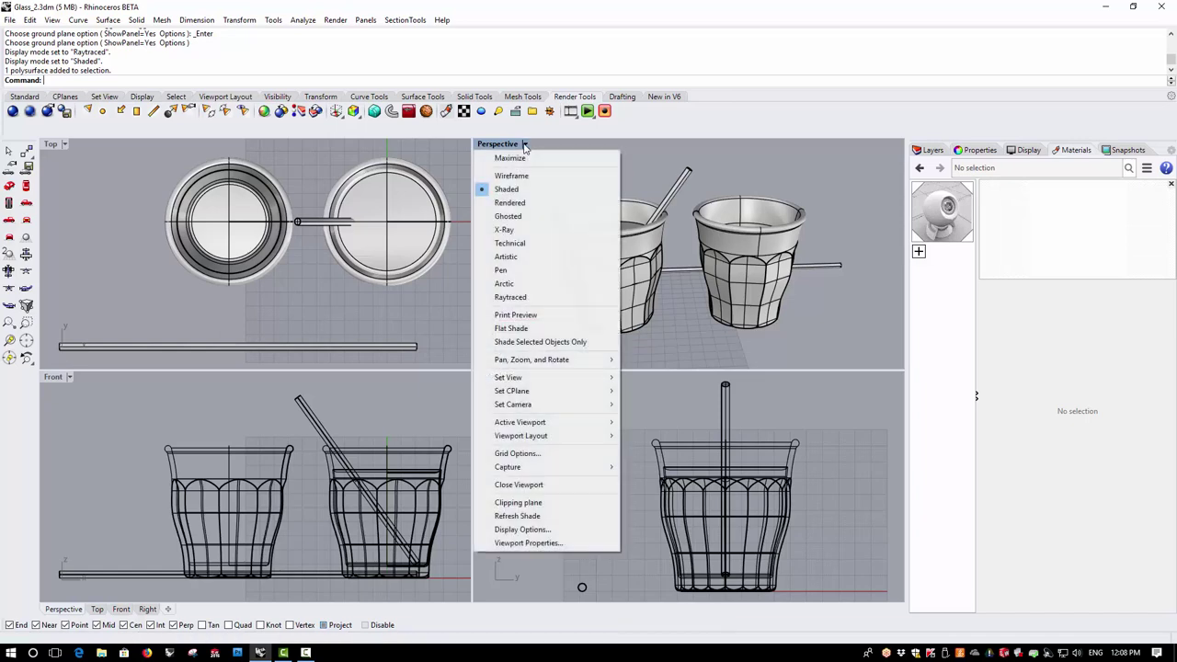
left_click(513, 298)
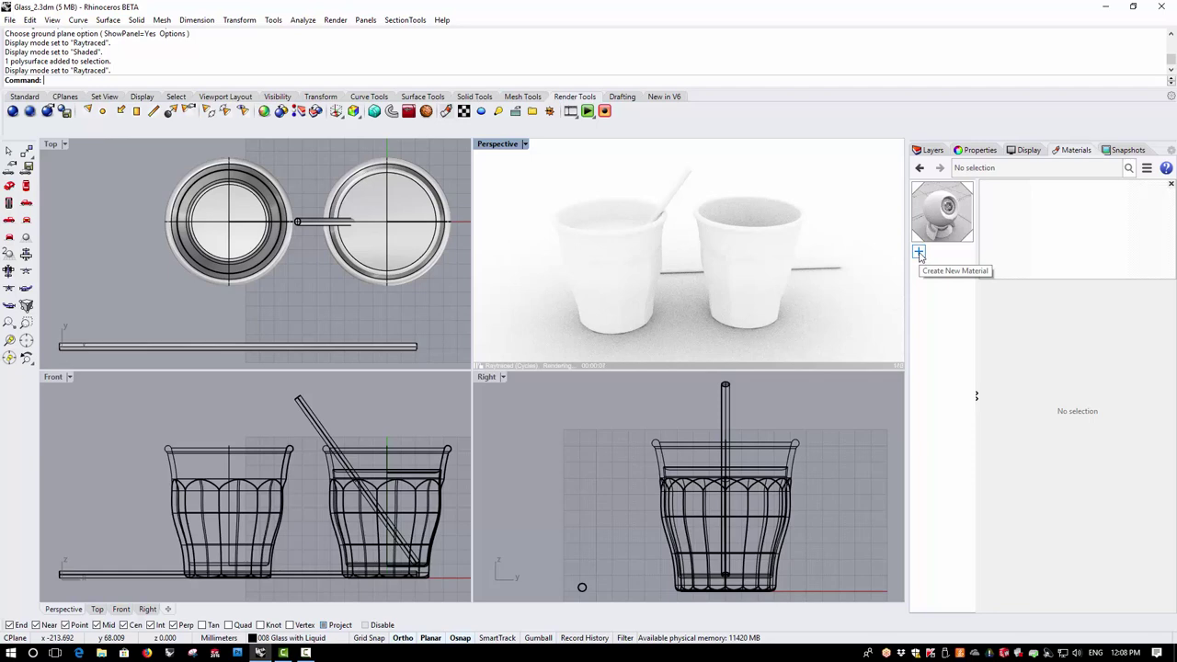
- Import the Clear Glass material from the Glass folder of the material library
left_click(919, 253)
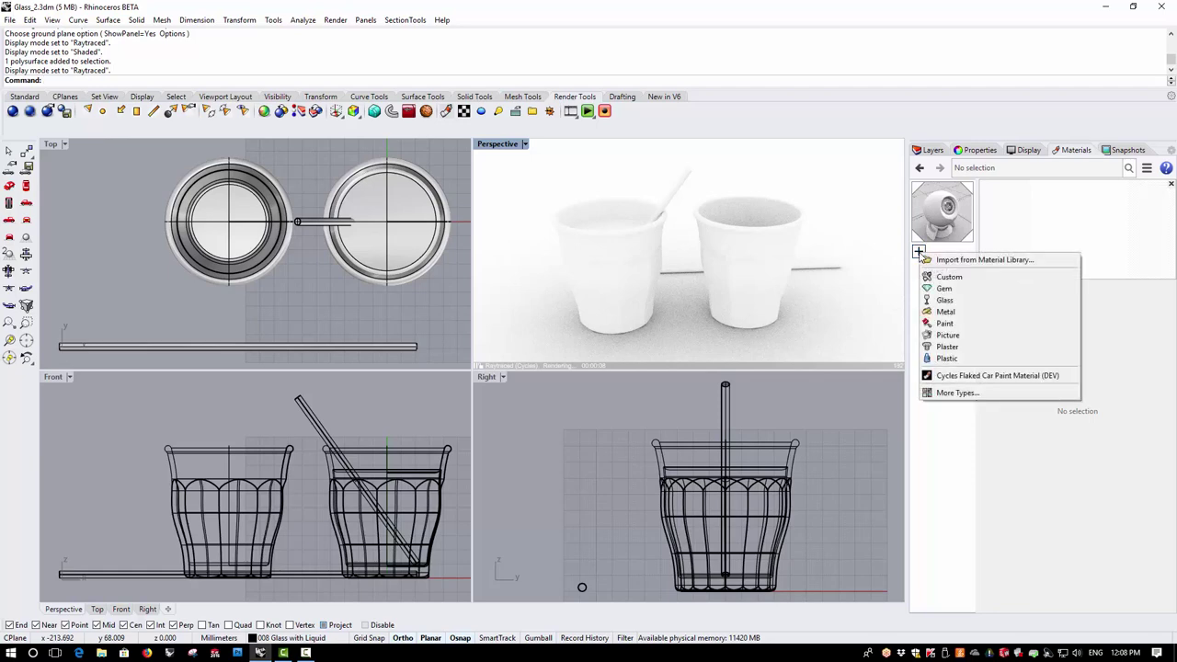
left_click(966, 261)
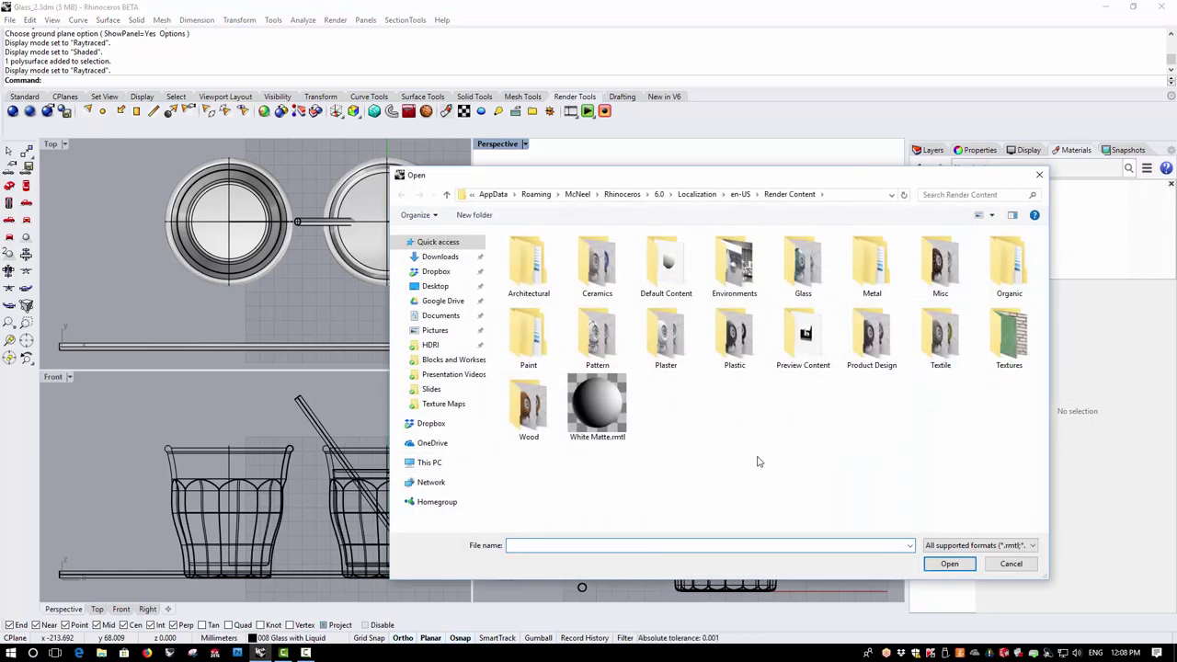
double_click(803, 265)
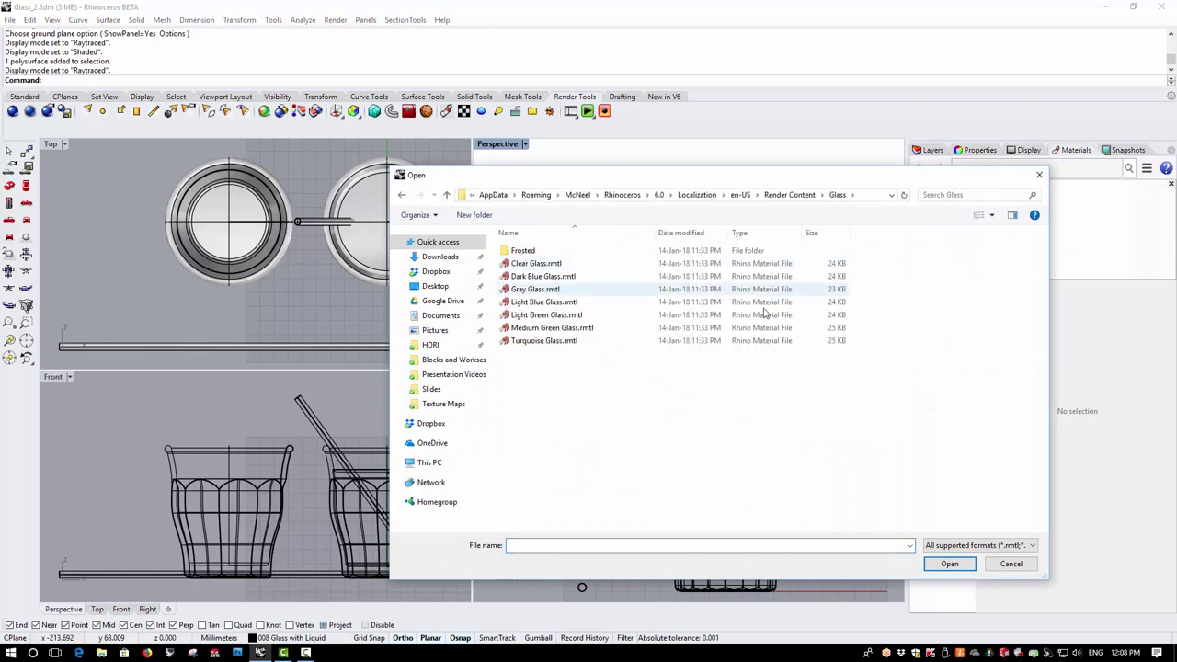
left_click(548, 264)
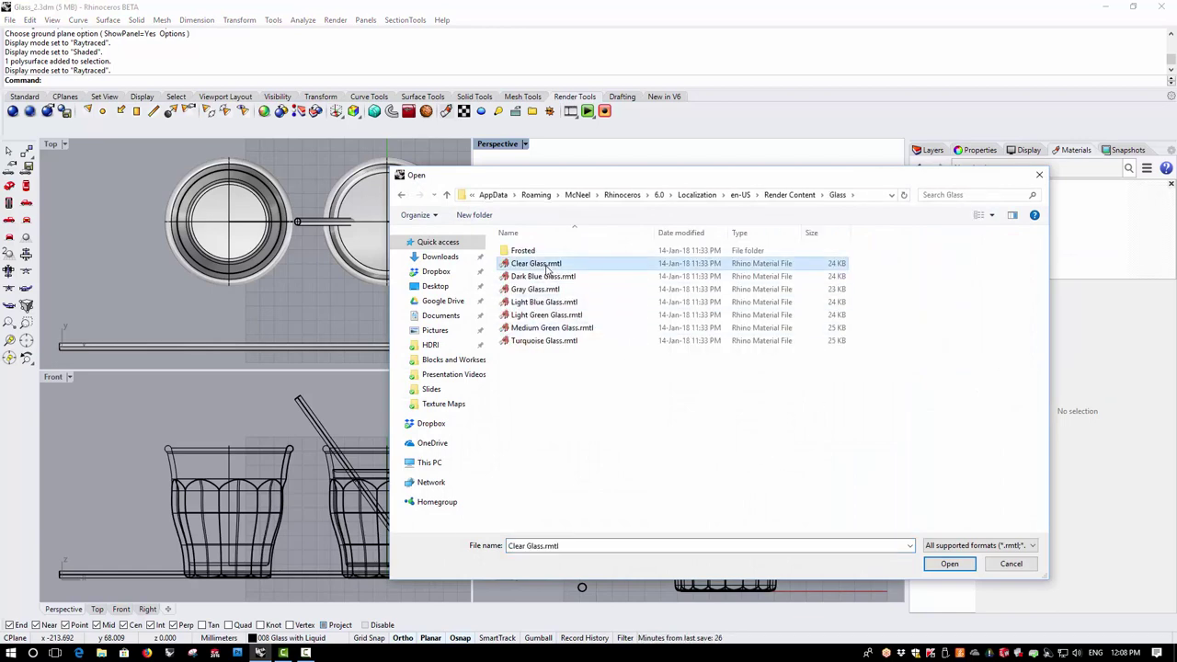
left_click(953, 564)
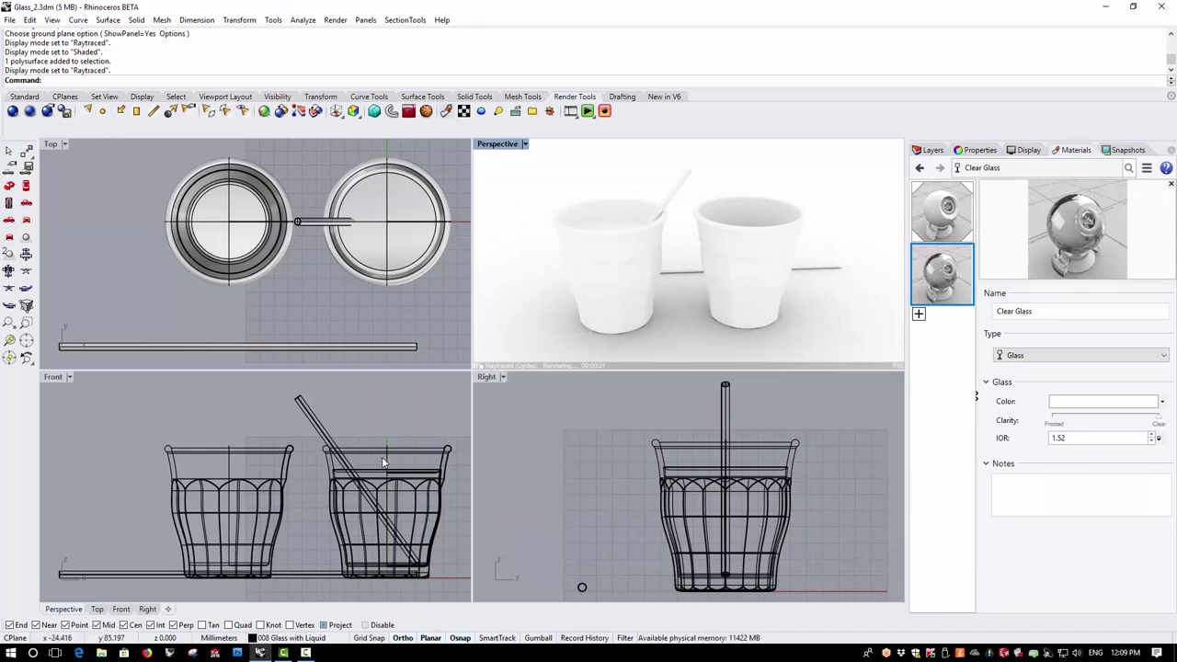
- Assign the Clear Glass material to both drinking glasses, leaving out the liquid and straws
left_click(408, 457)
left_click(270, 452, "shift")
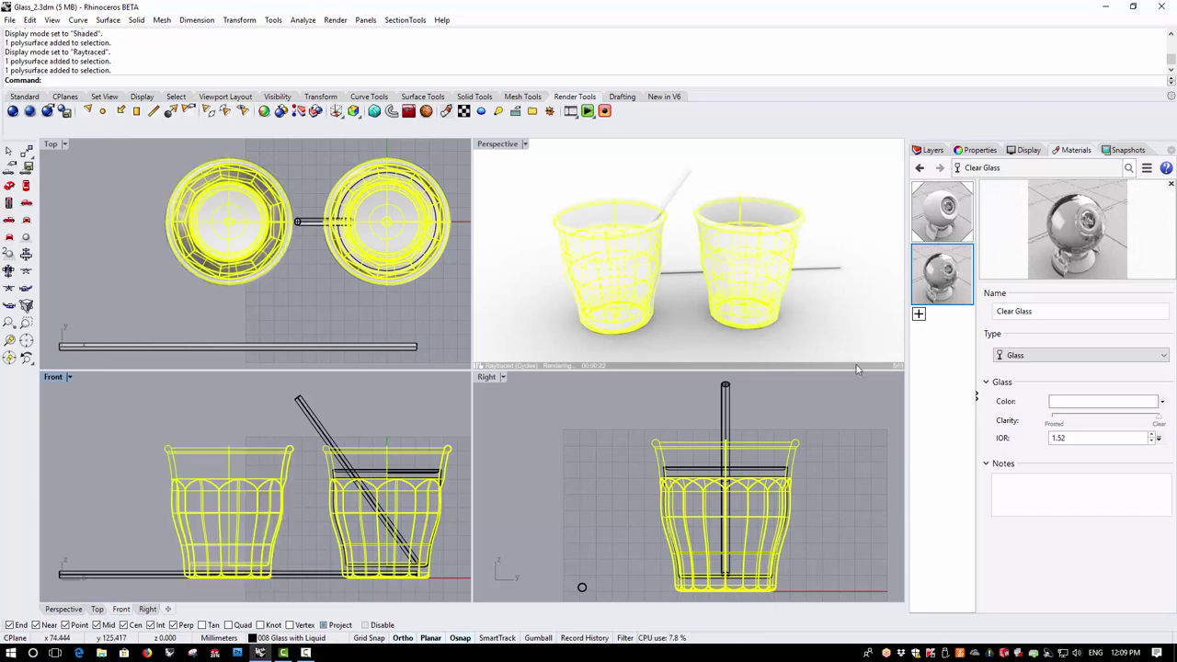
right_click(947, 249)
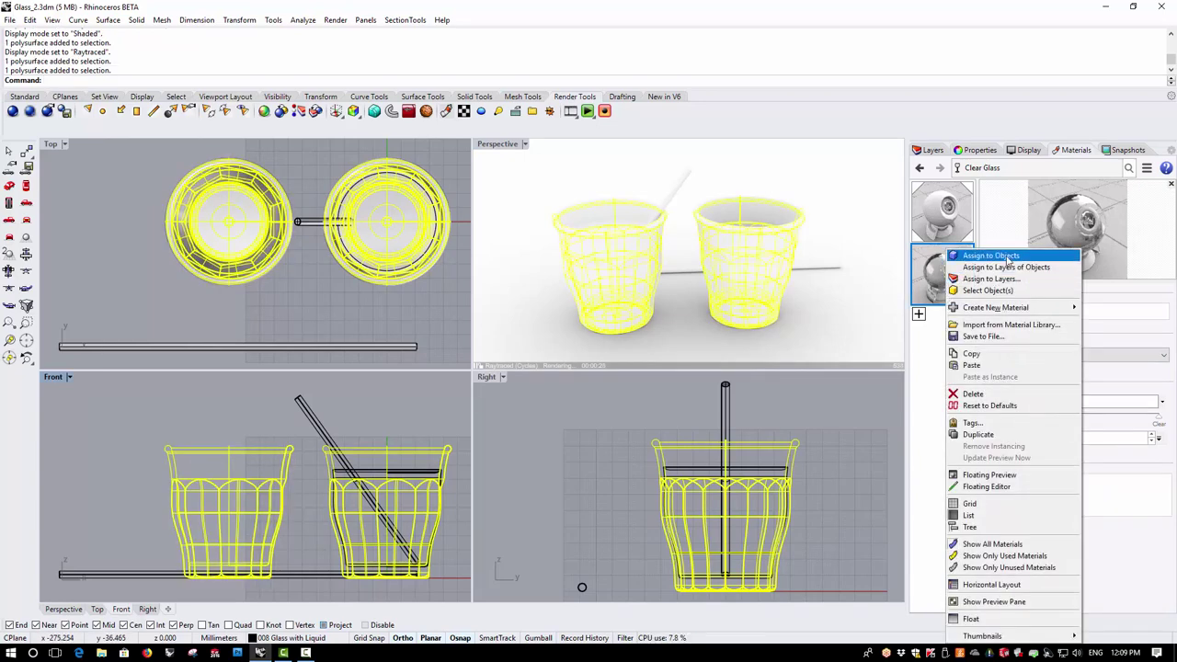
left_click(1002, 256)
left_click(857, 424)
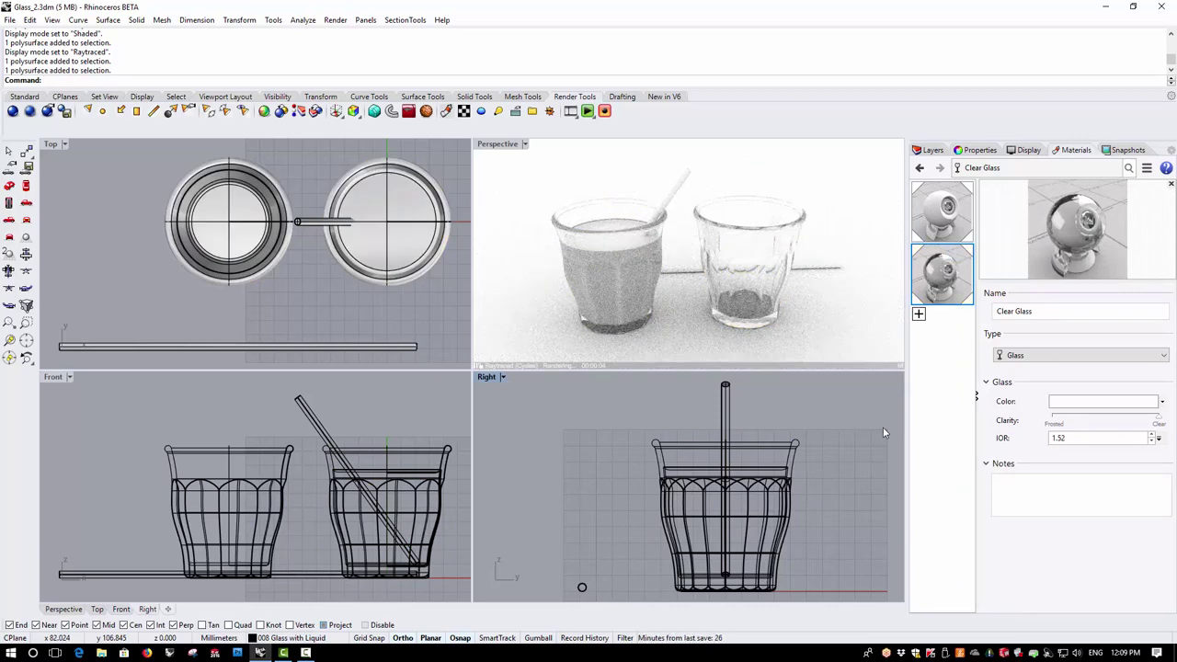
- Duplicate the Clear Glass material, name the copy Water and set its IOR to 1.33
right_click(957, 292)
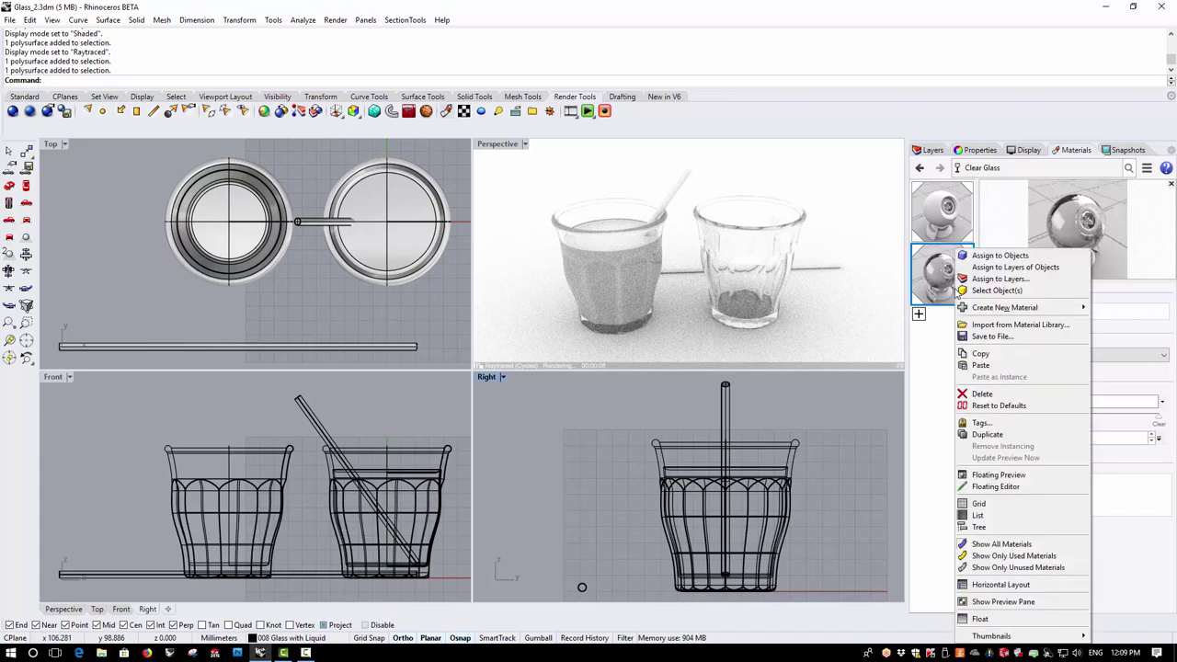
left_click(1011, 438)
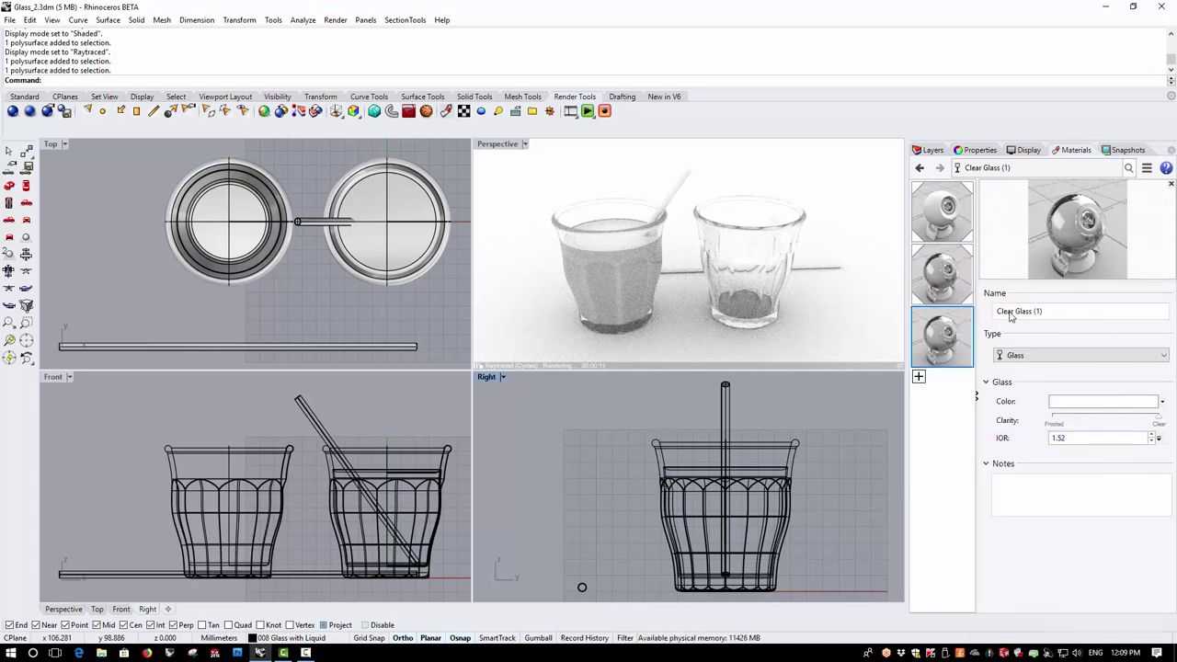
left_click_drag(1042, 313, 991, 312)
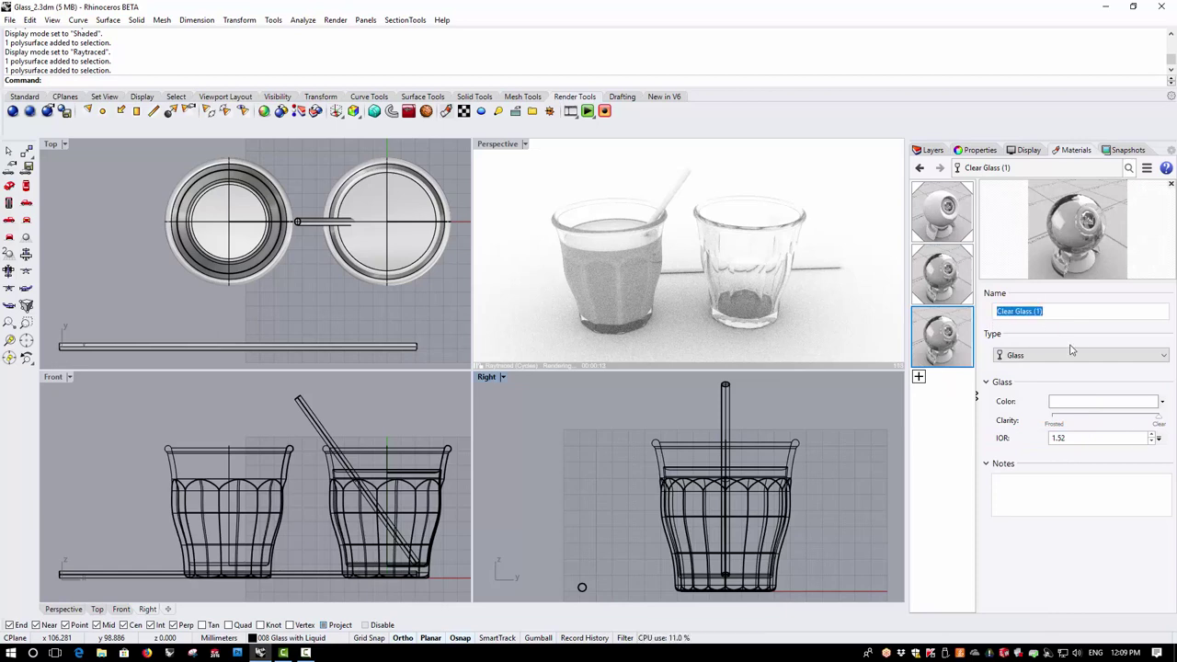
type("Water")
left_click(1066, 444)
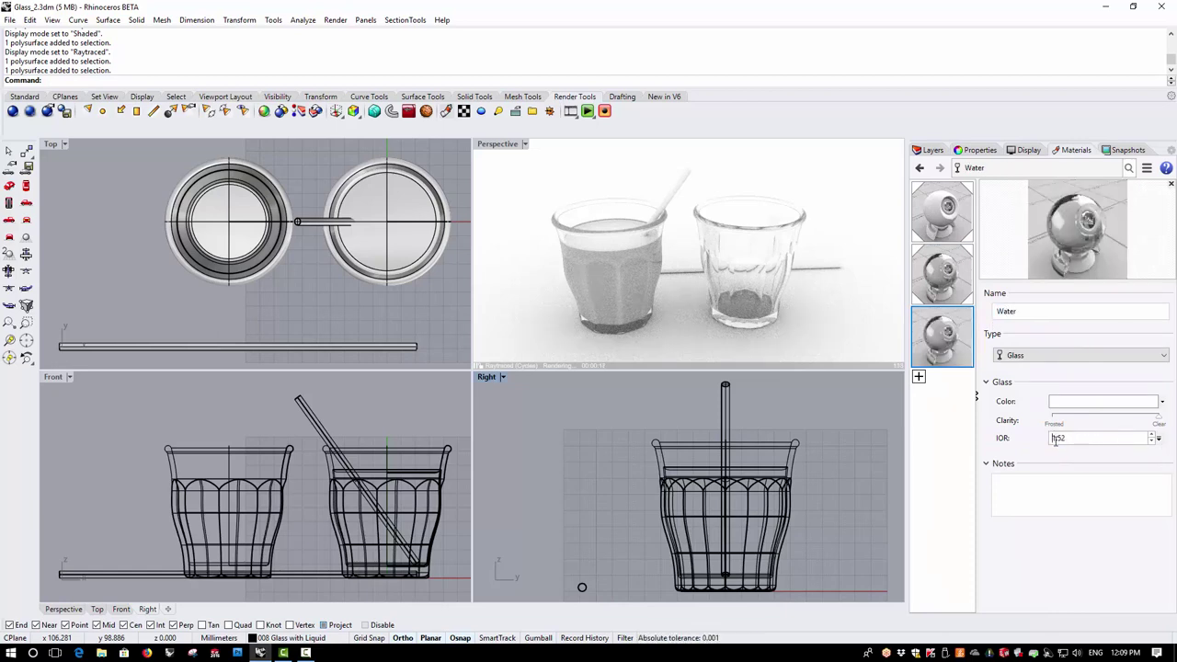
left_click_drag(1058, 439, 1076, 439)
type("33")
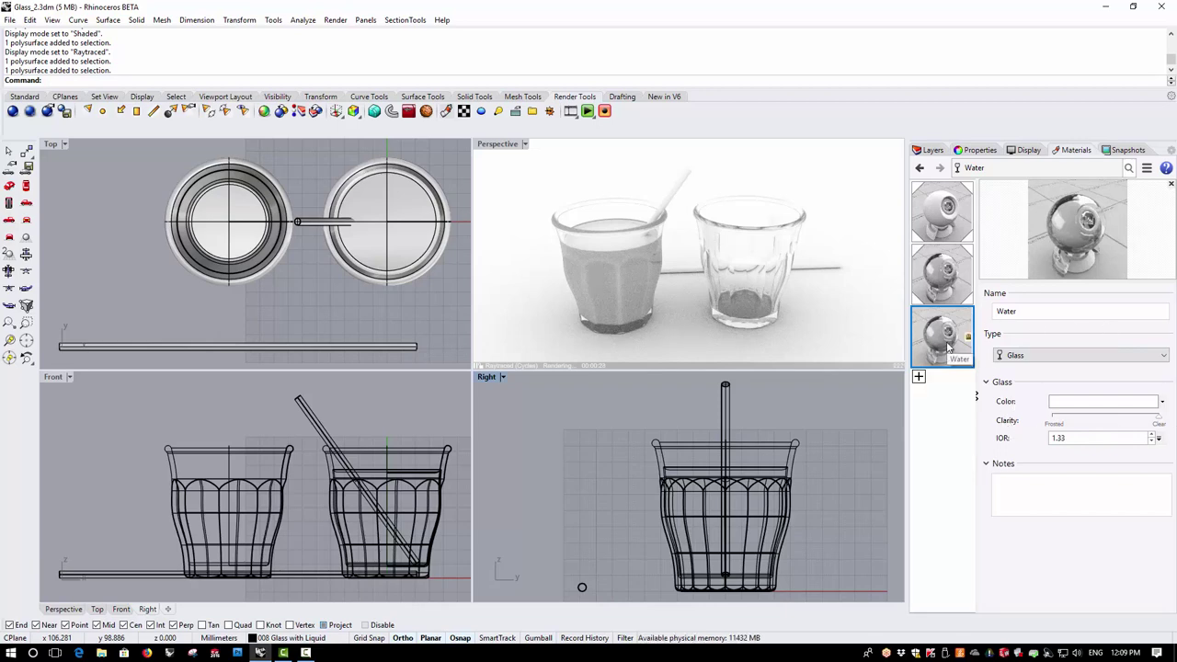
- Assign the Water material to the liquid volume inside the glass with the straw
left_click(407, 246)
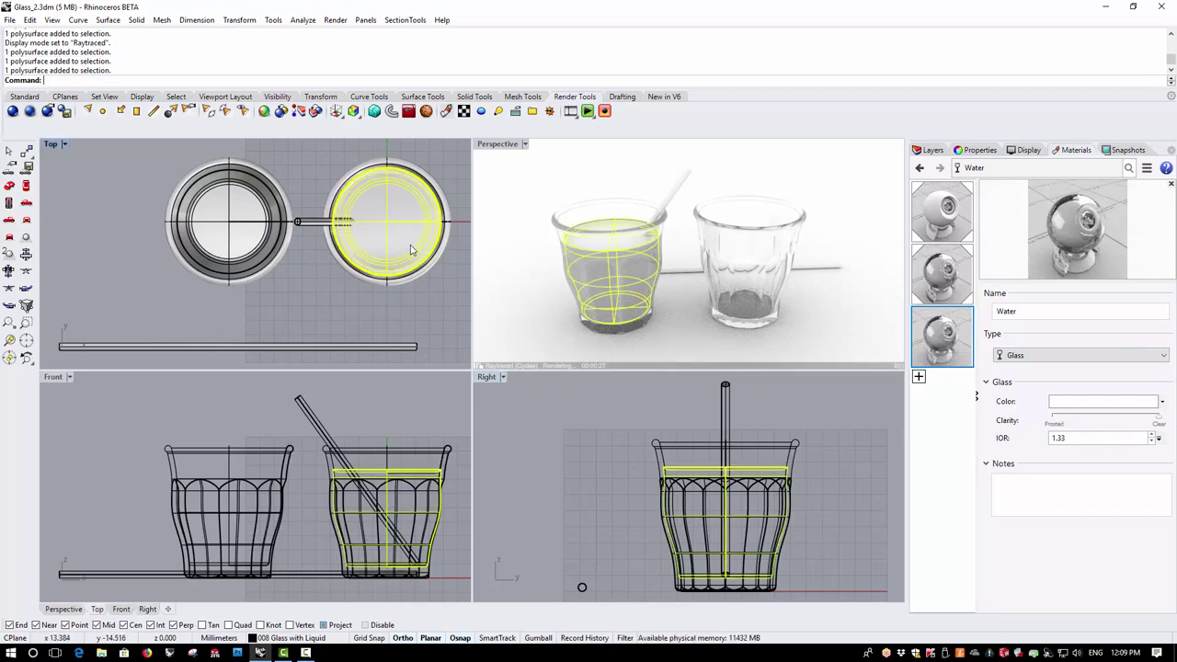
right_click(940, 363)
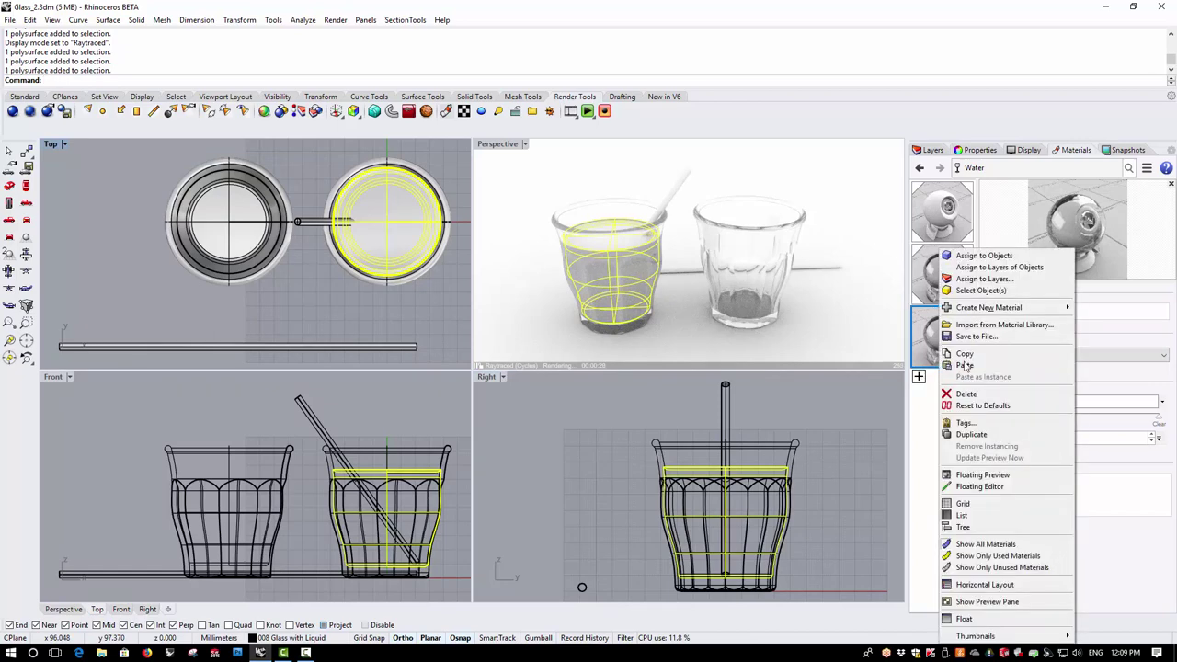
left_click(1028, 258)
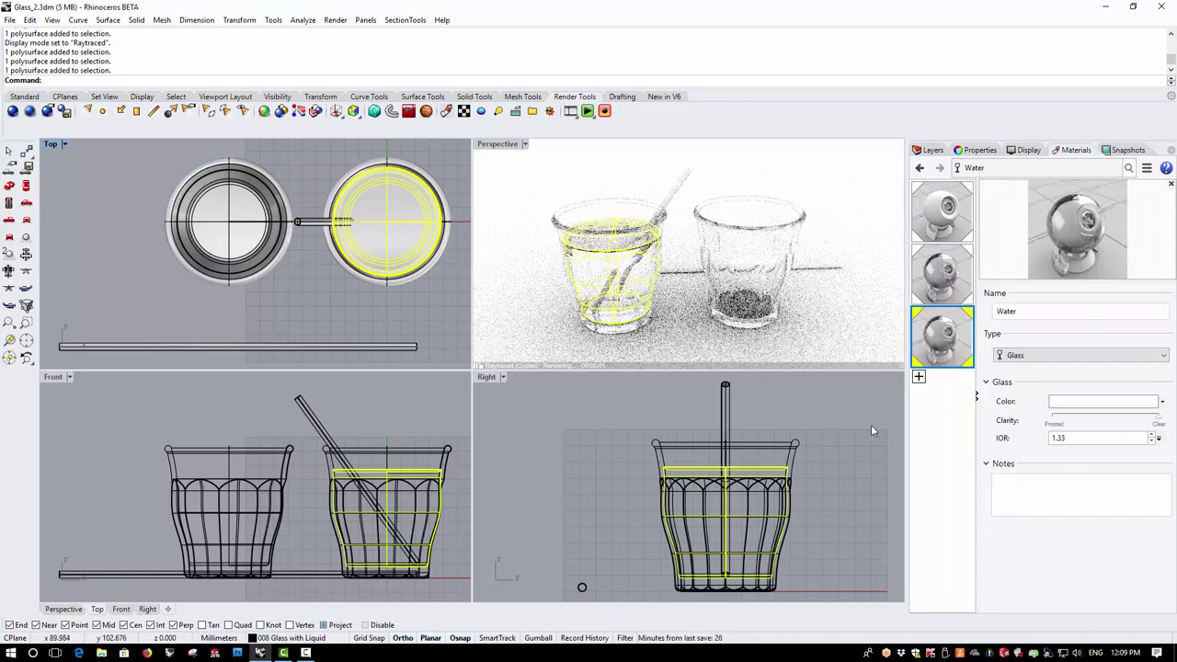
left_click(873, 430)
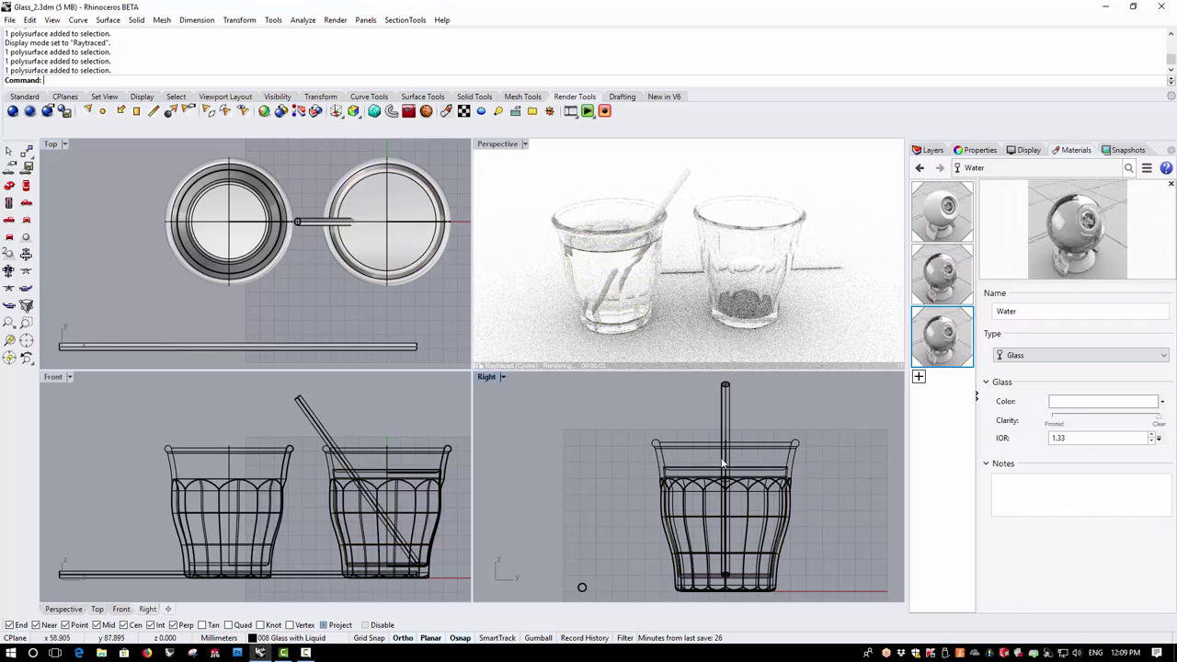
- Set the IOR of the Clear Glass material to 1.8
left_click(943, 287)
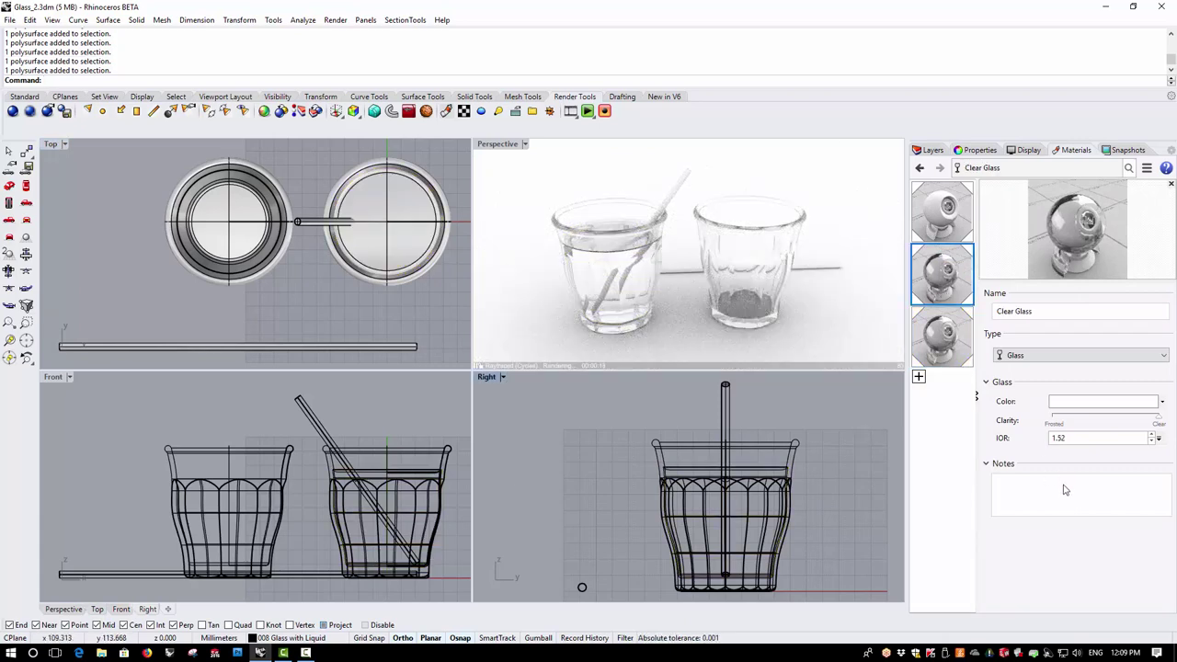
double_click(1062, 438)
type("1.8")
key("Return")
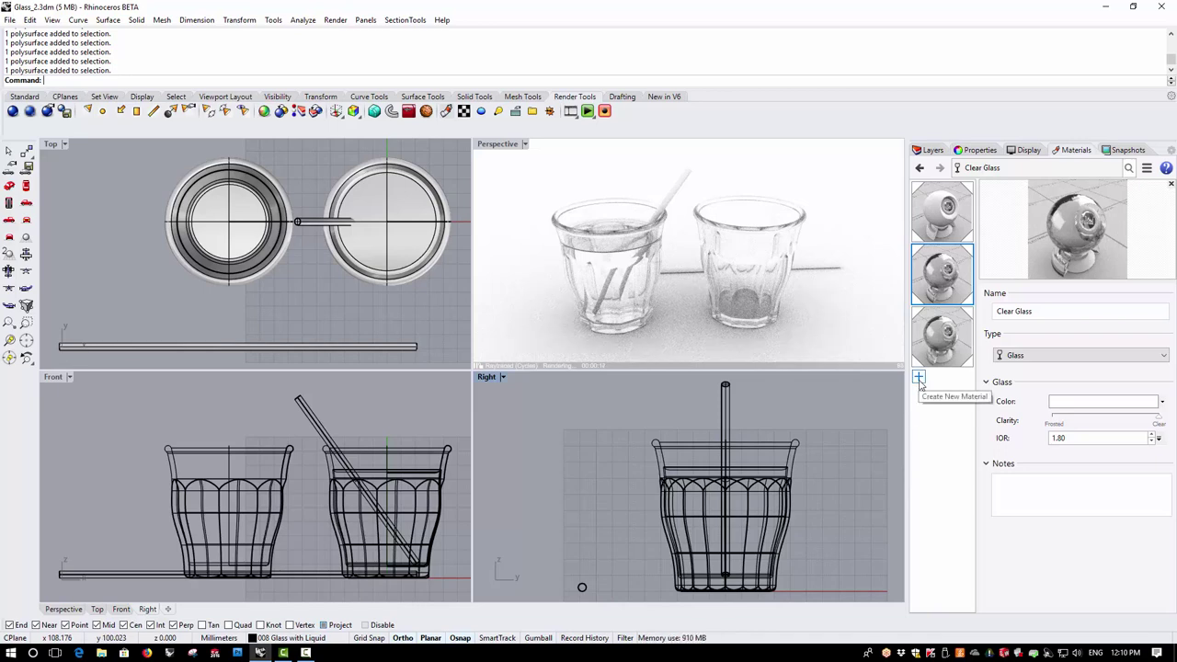
- Import the Navy Blue Opaque Plastic material from the Plastic folder of the material library
left_click(919, 378)
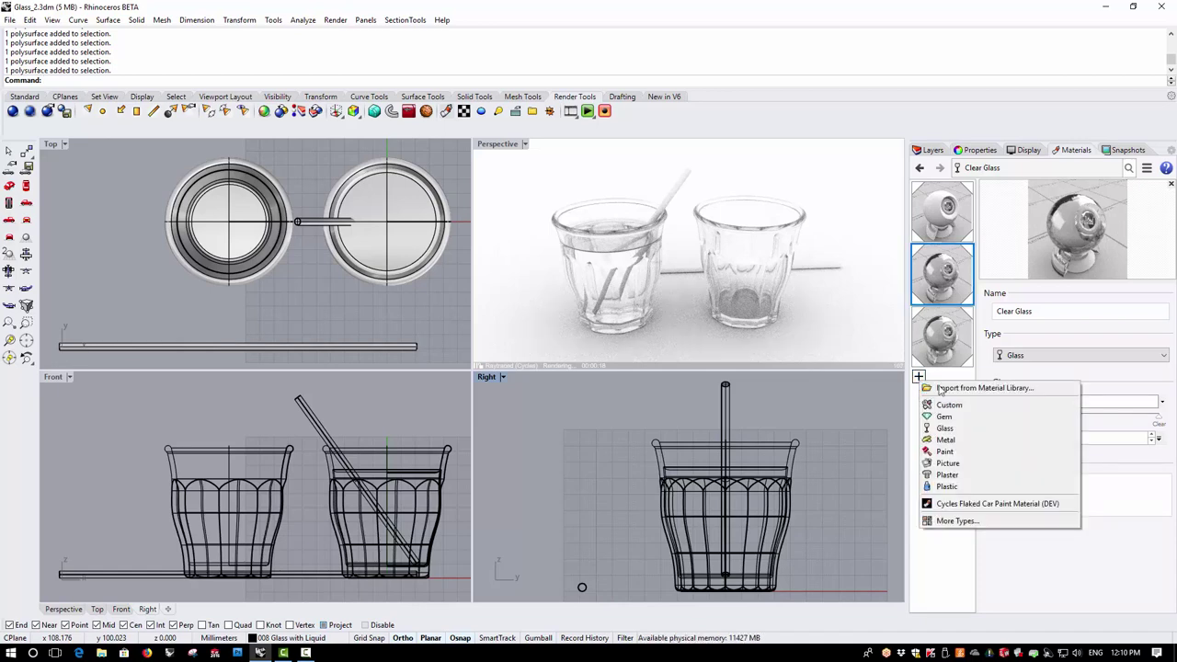
left_click(947, 390)
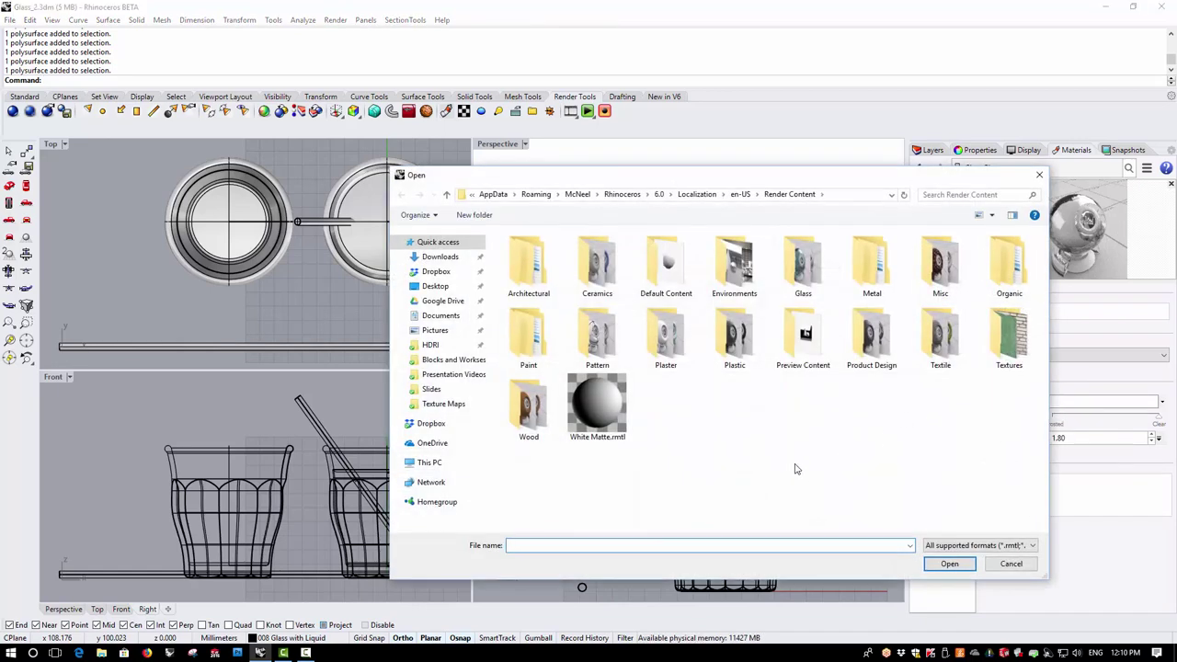
double_click(734, 346)
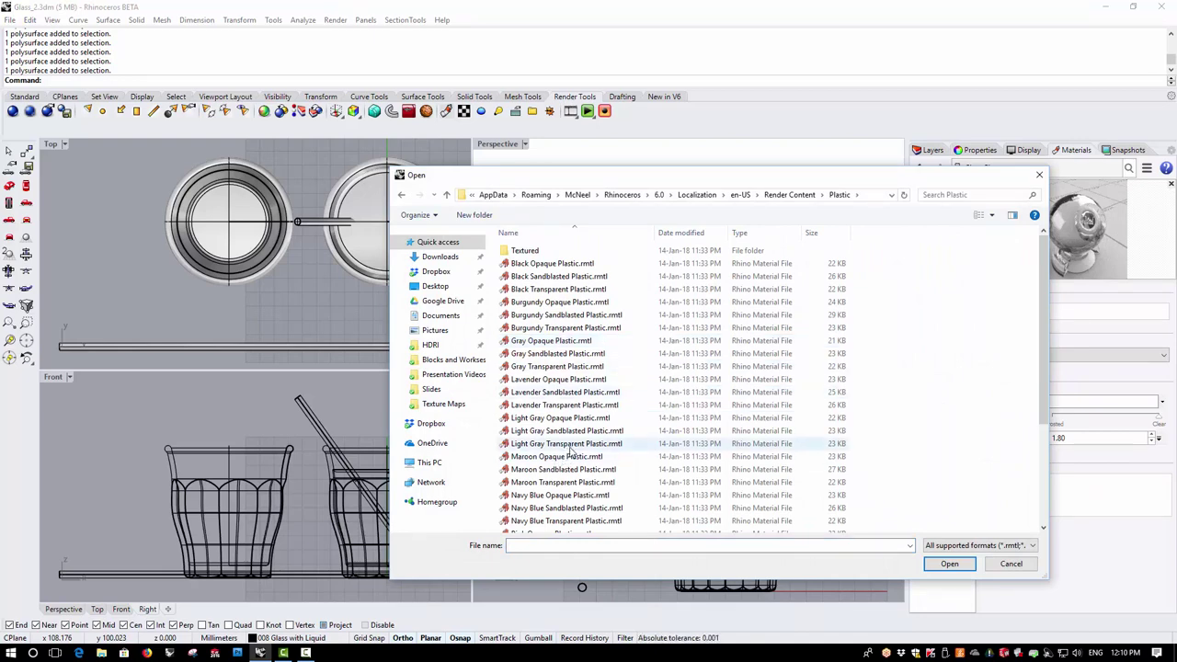
left_click(560, 494)
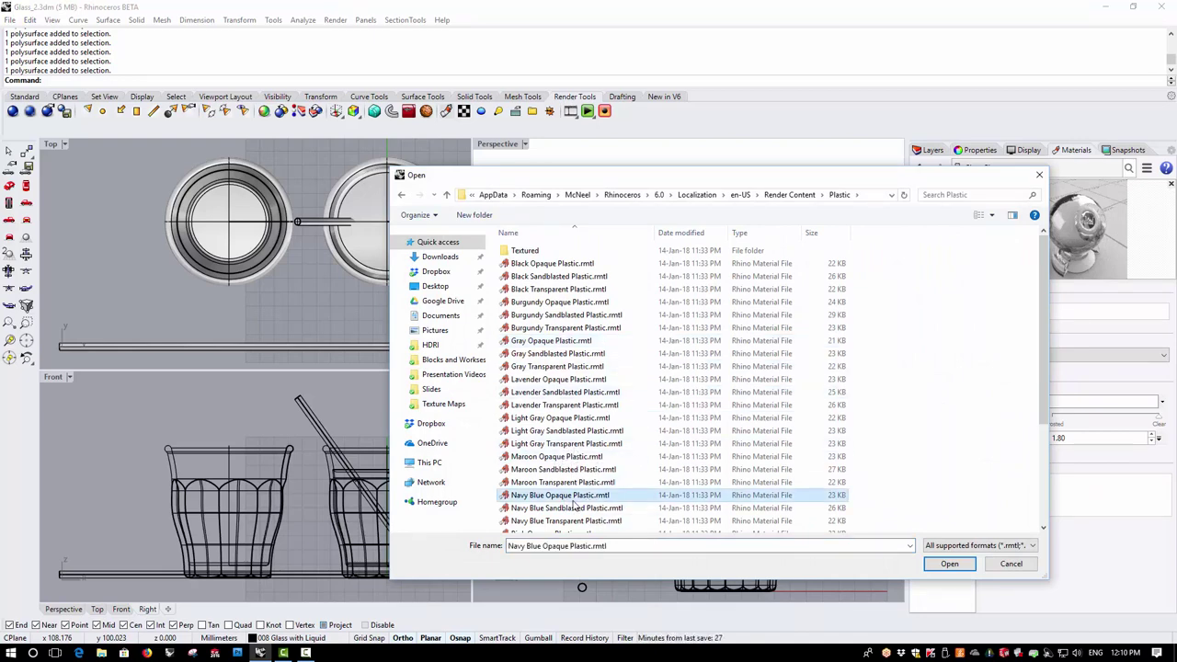
left_click(948, 564)
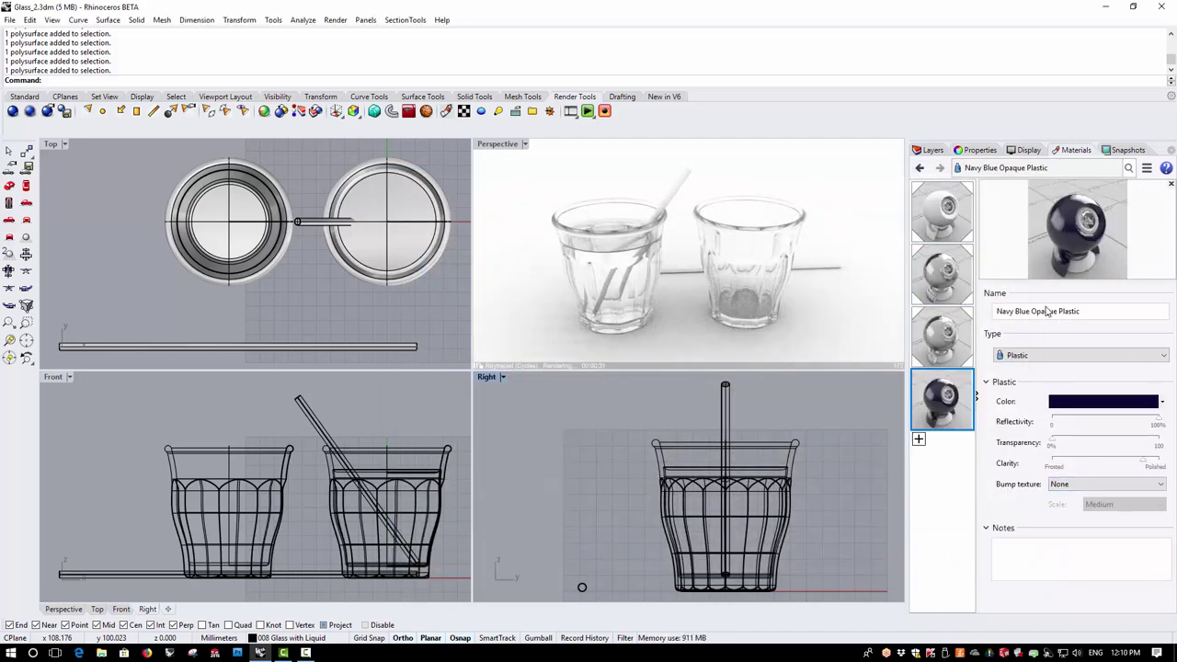
- Rename the Navy Blue Opaque Plastic material as Blue Opaque Plastic and set its color to a bright blue, RGB 89, 58, 255
left_click(1015, 313)
left_click(997, 314, "shift")
key("BackSpace")
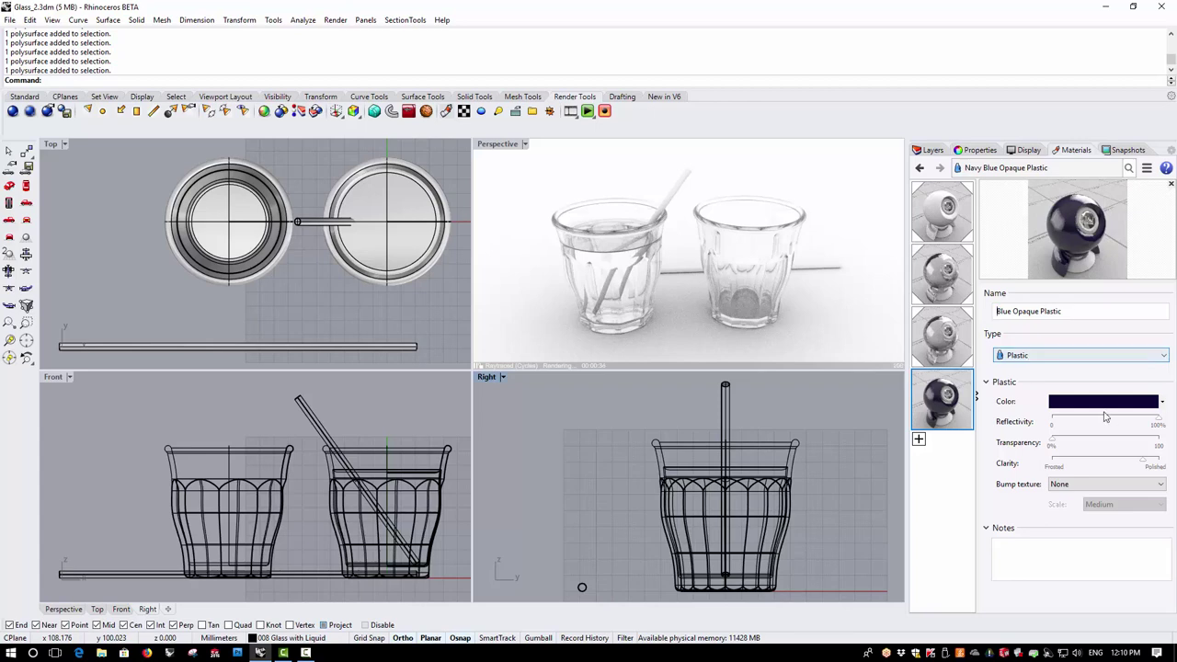
left_click(1103, 401)
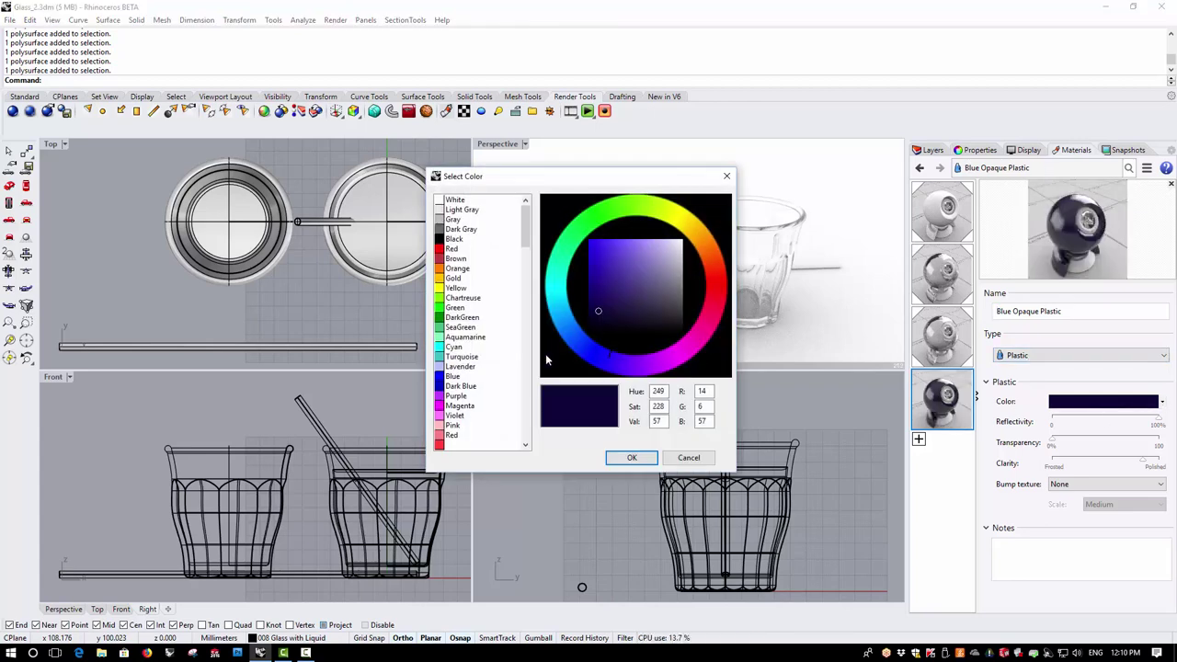
left_click(602, 244)
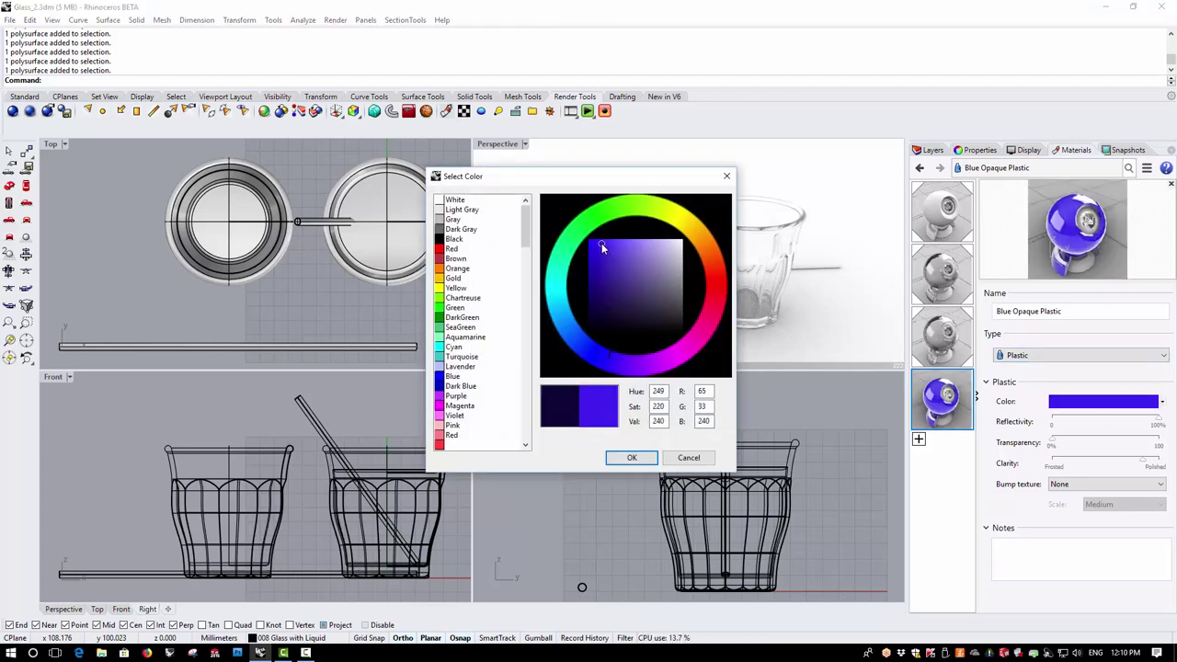
left_click_drag(602, 242, 610, 236)
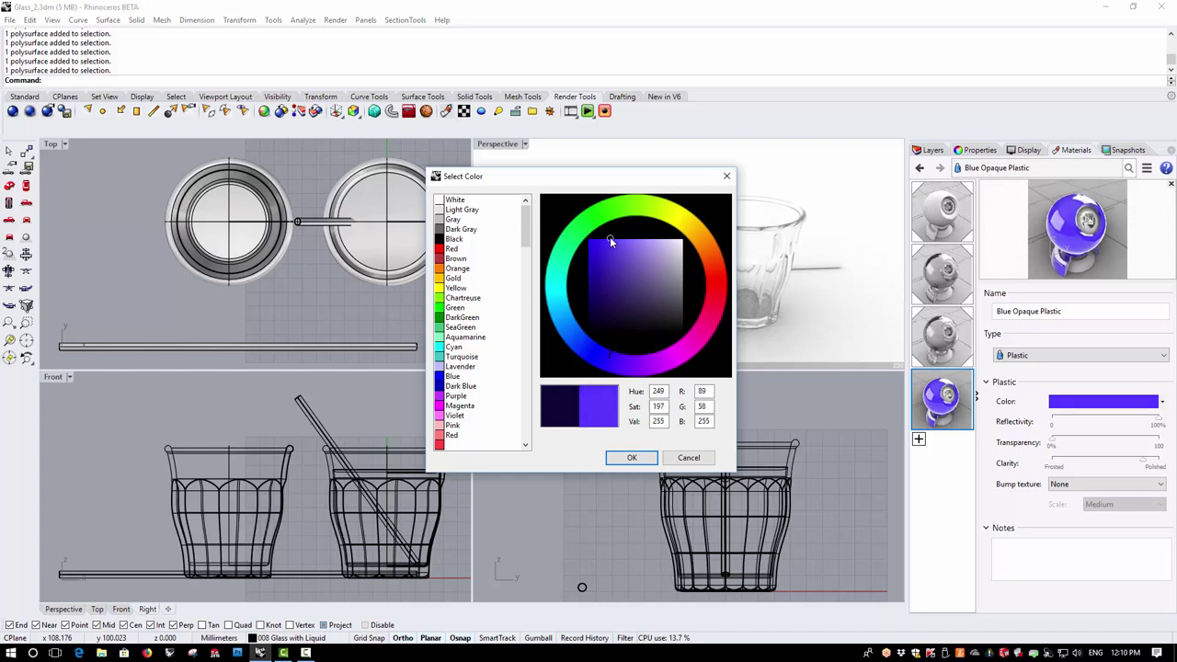
left_click(631, 457)
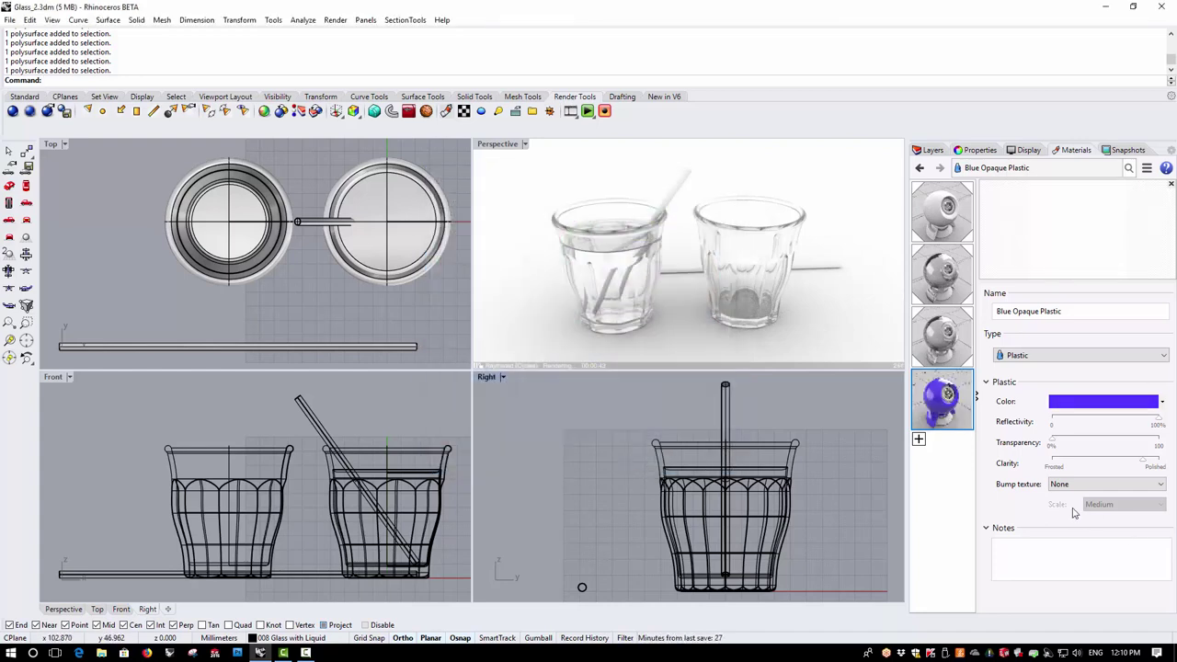
- Duplicate the Blue Opaque Plastic material and rename the copy as Orange Opaque Plastic (1)
right_click(941, 416)
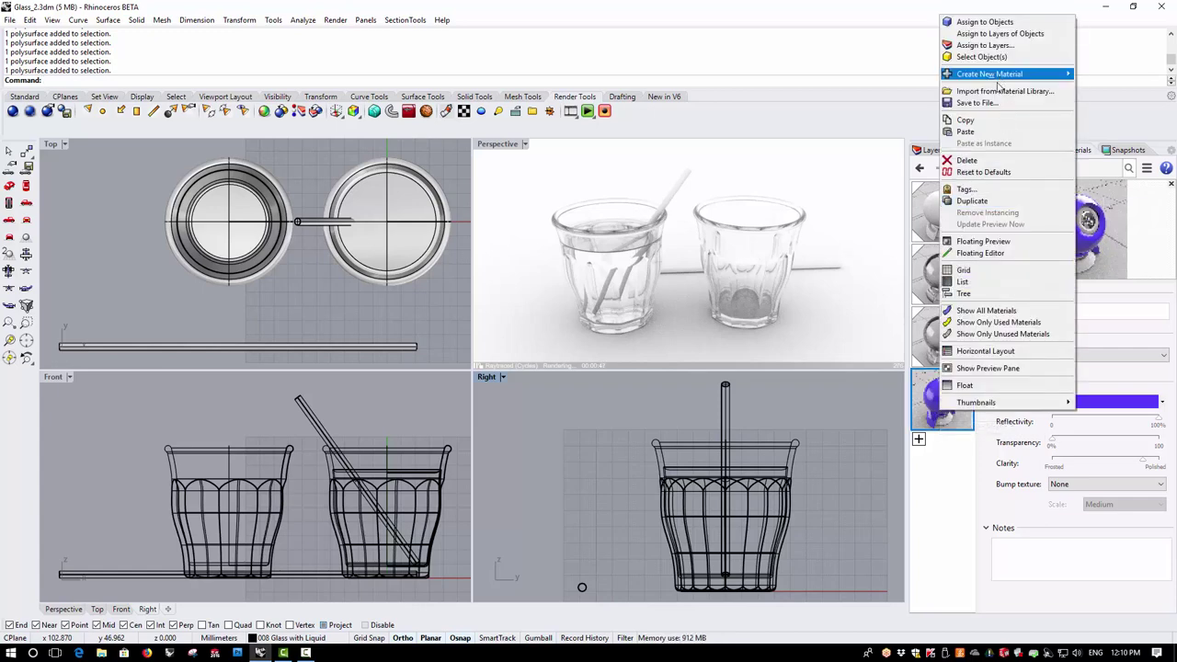
left_click(972, 200)
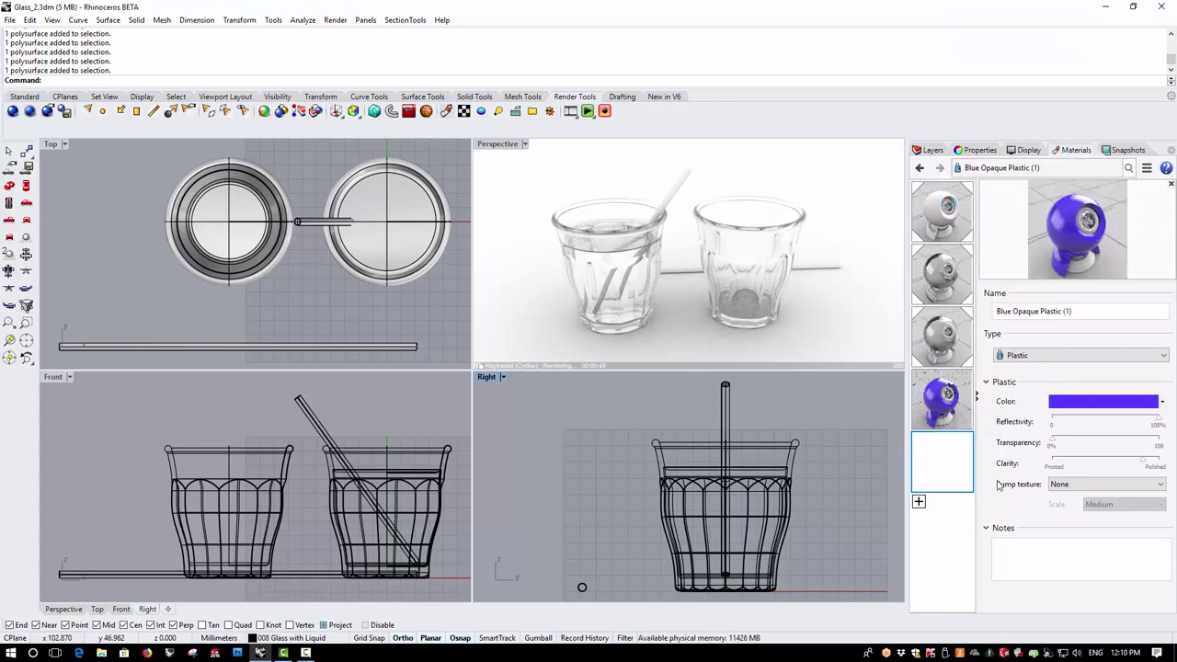
double_click(1004, 312)
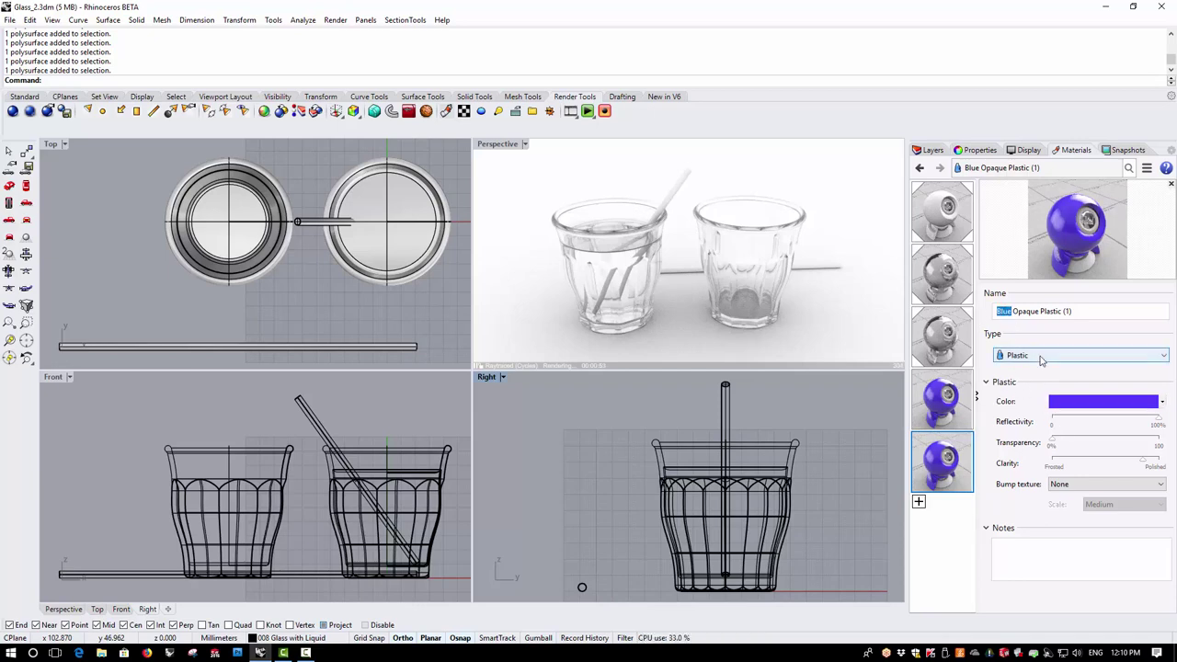
type("Orange")
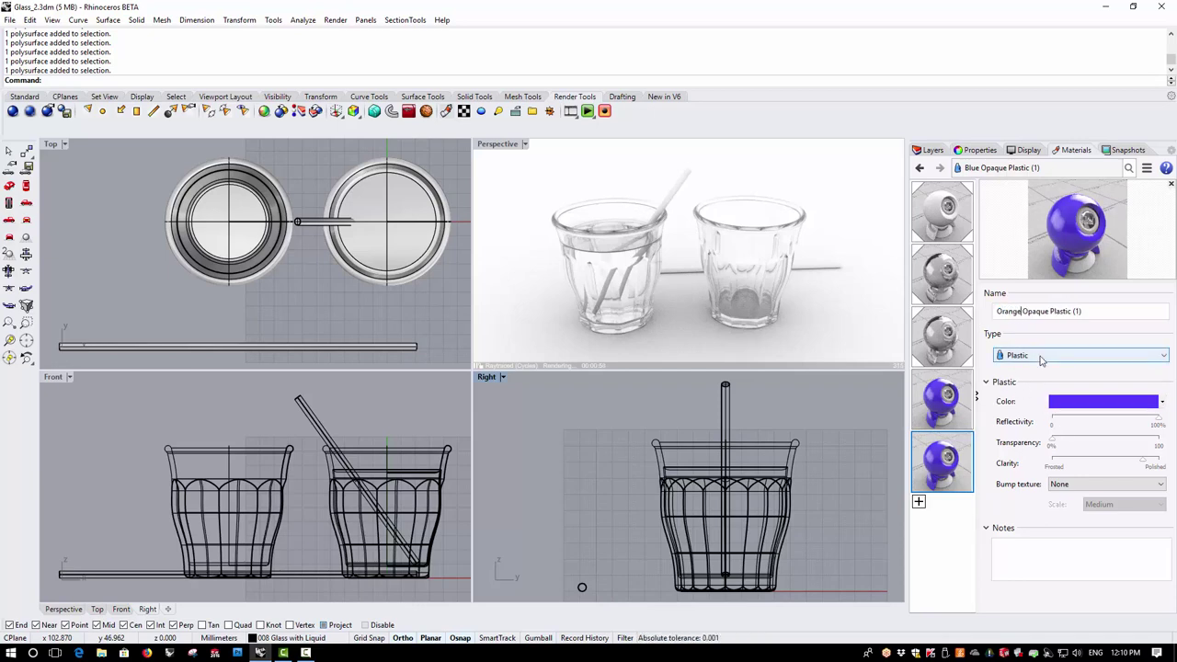
- Set the color of the Orange Opaque Plastic (1) material to a light orange, RGB 253, 148, 43
left_click(1079, 405)
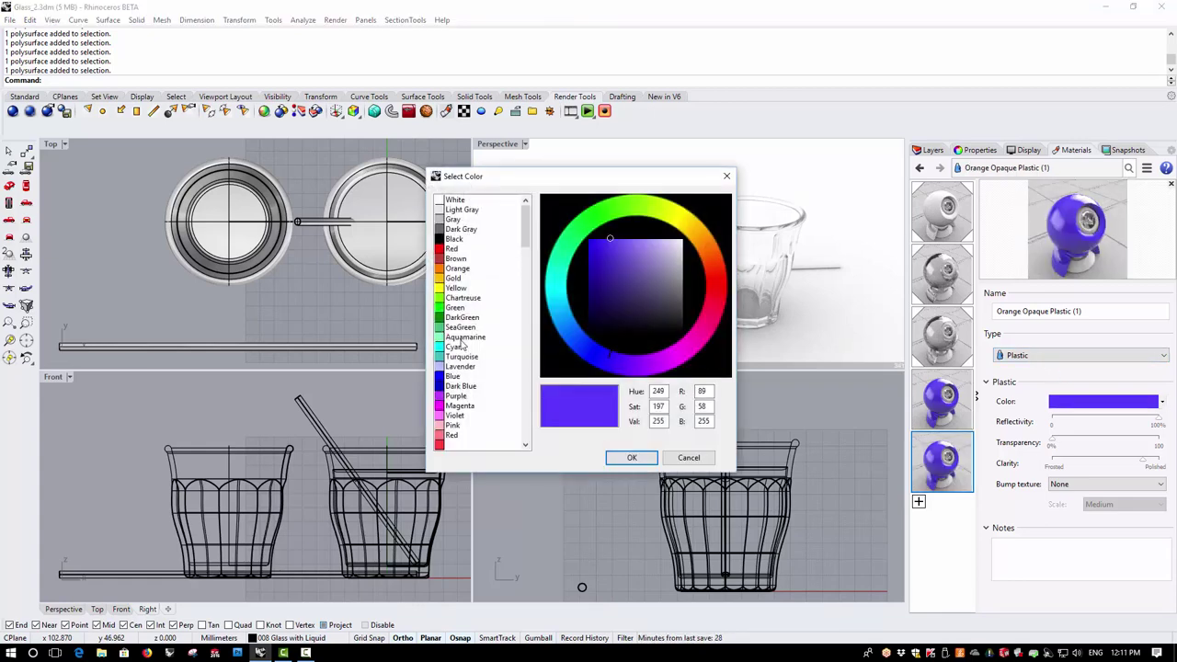
left_click(462, 267)
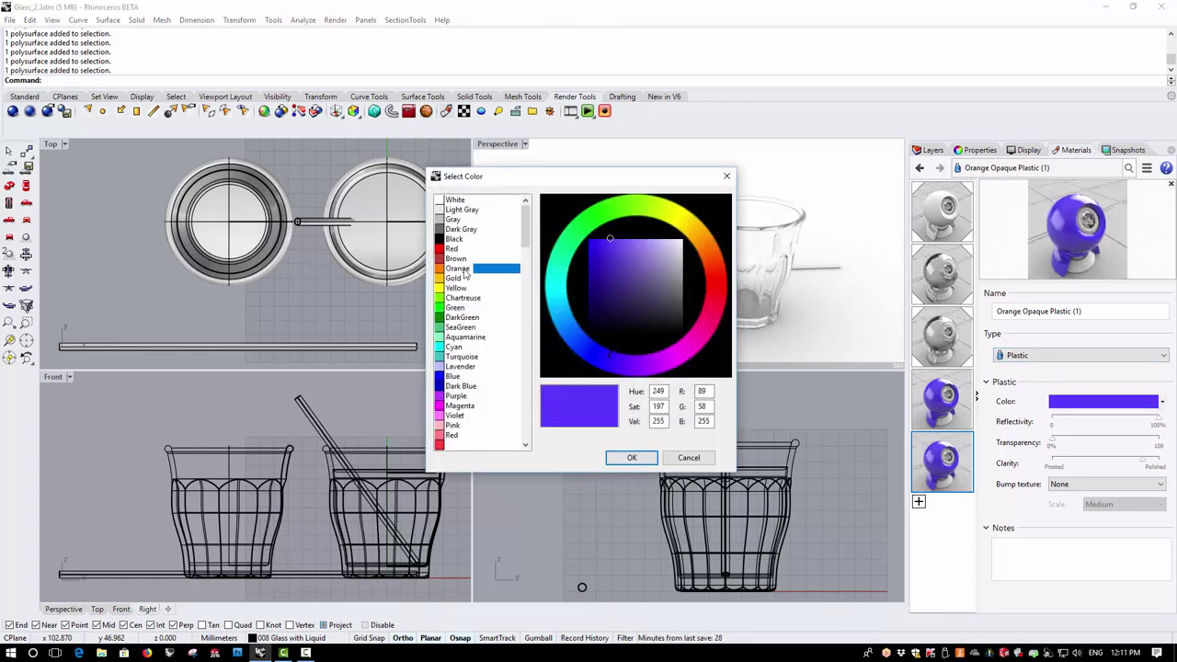
left_click(605, 241)
left_click(604, 239)
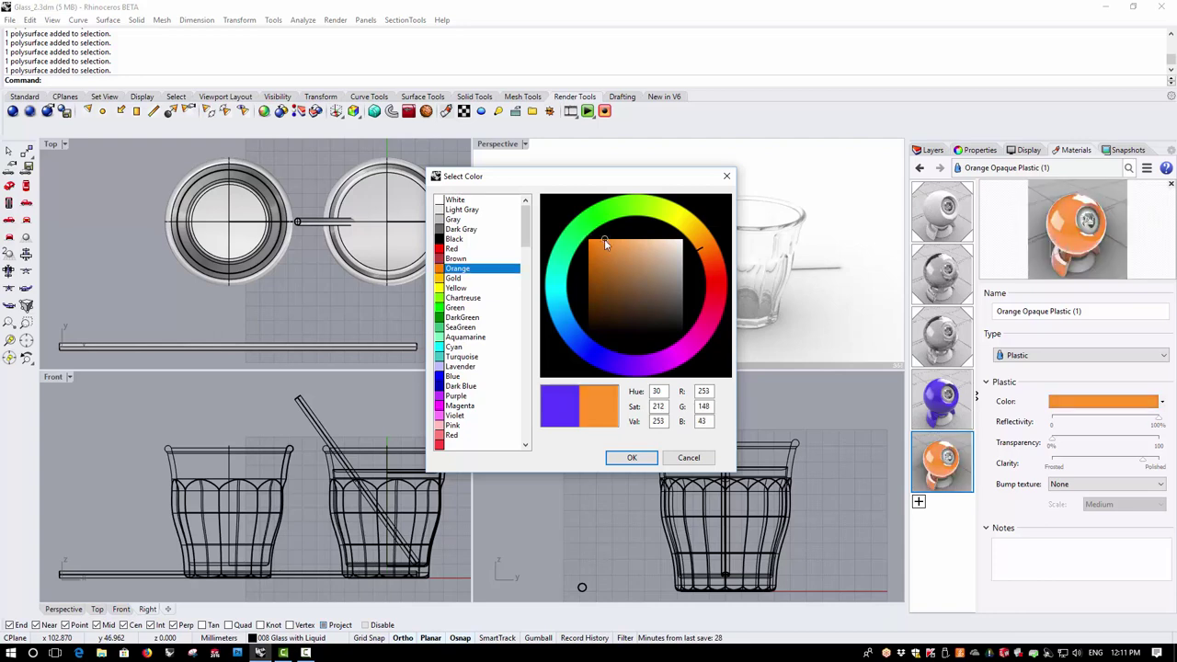
left_click(632, 458)
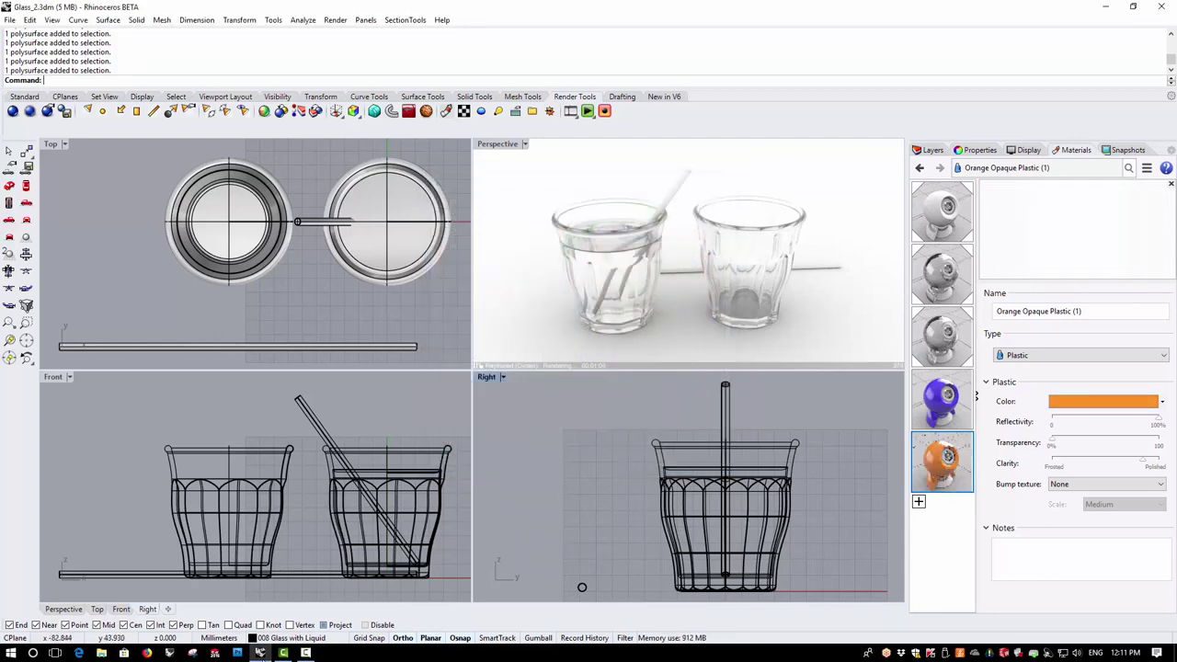
- Assign the Orange Opaque Plastic (1) material to the straw lying on the ground beside the glasses
left_click(317, 577)
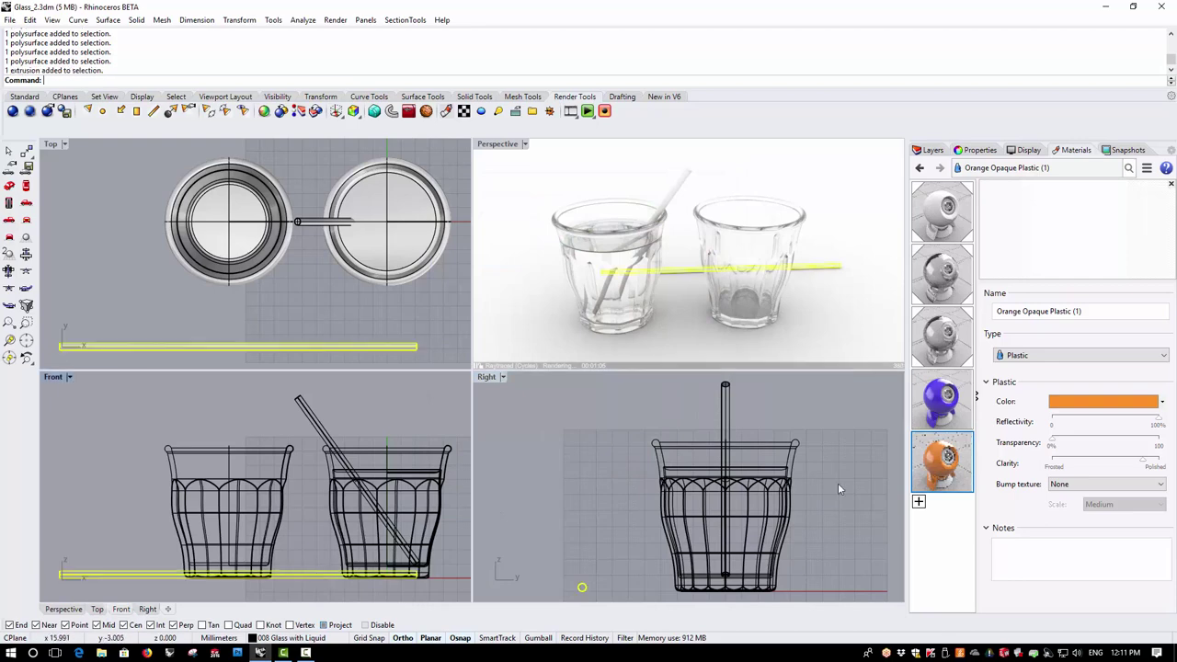
right_click(952, 469)
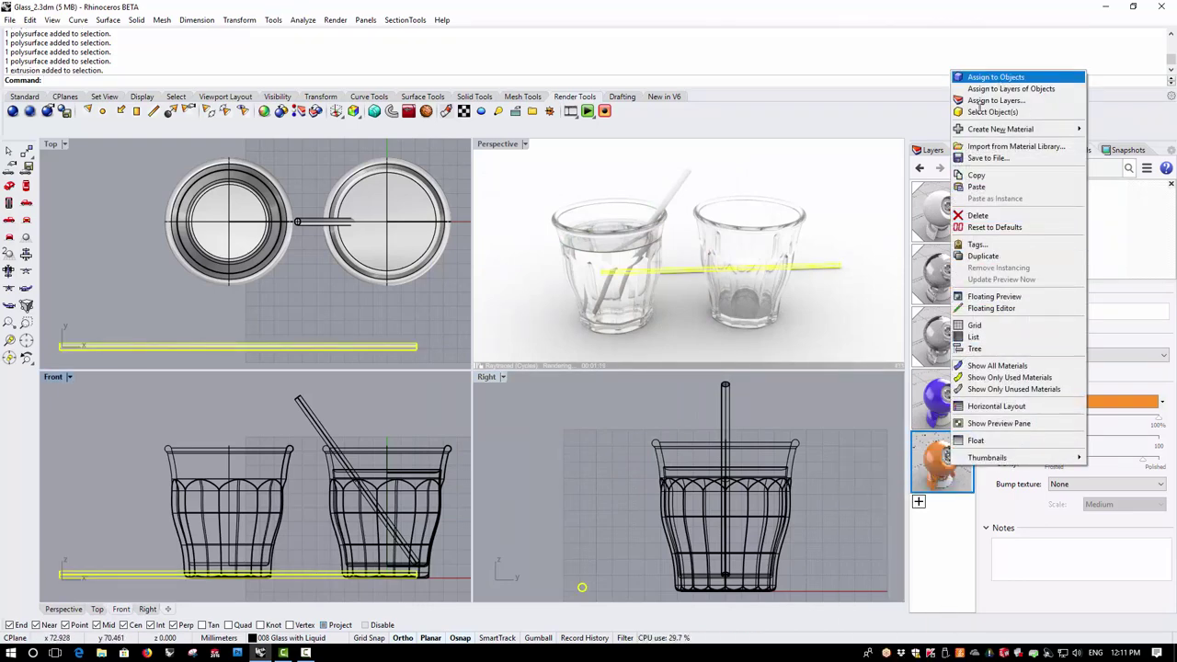
left_click(996, 76)
left_click(413, 409)
- Assign the Blue Opaque Plastic material to the slanted straw standing in the glass with liquid
left_click(357, 480)
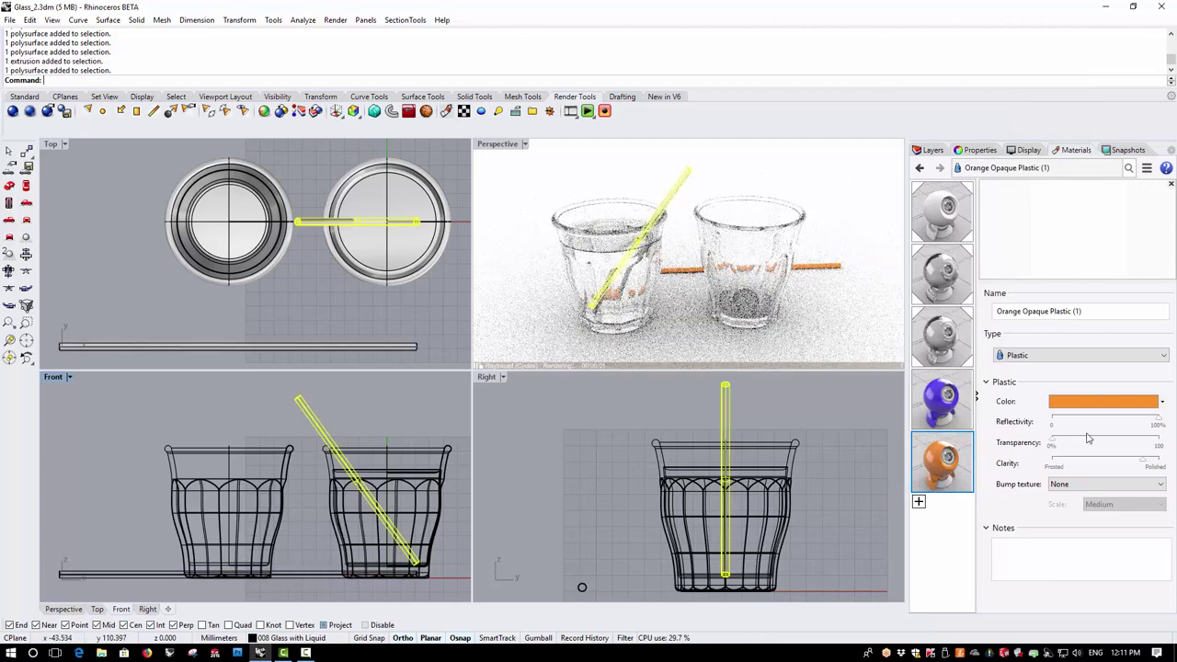
right_click(953, 408)
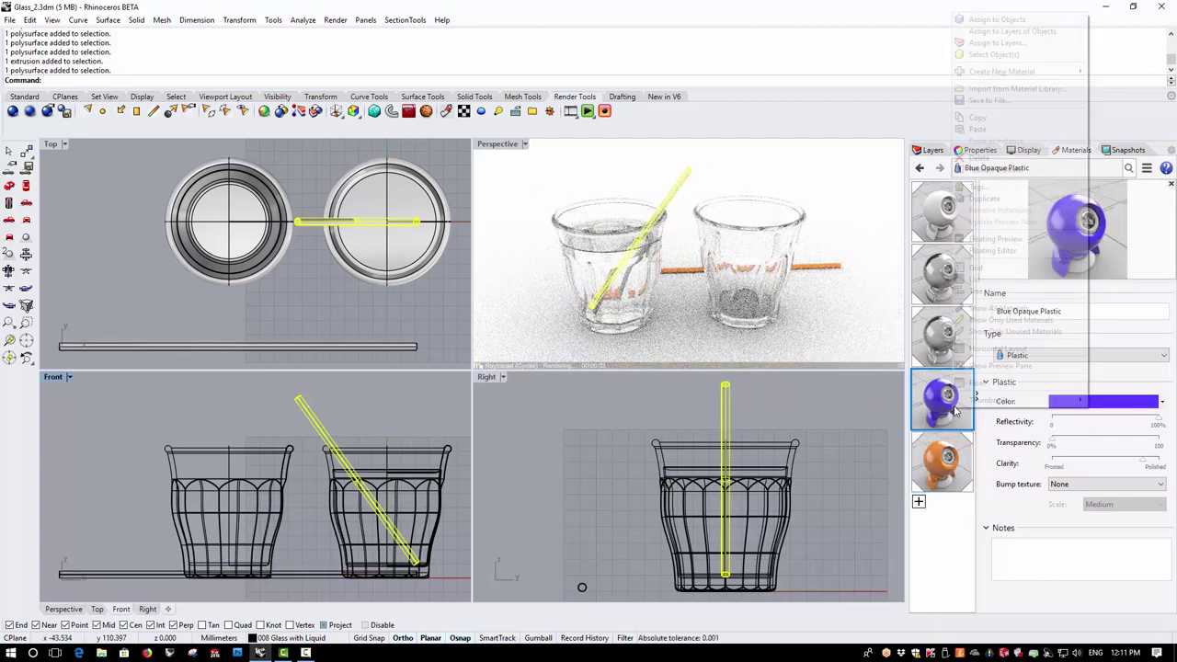
left_click(1008, 20)
left_click(610, 407)
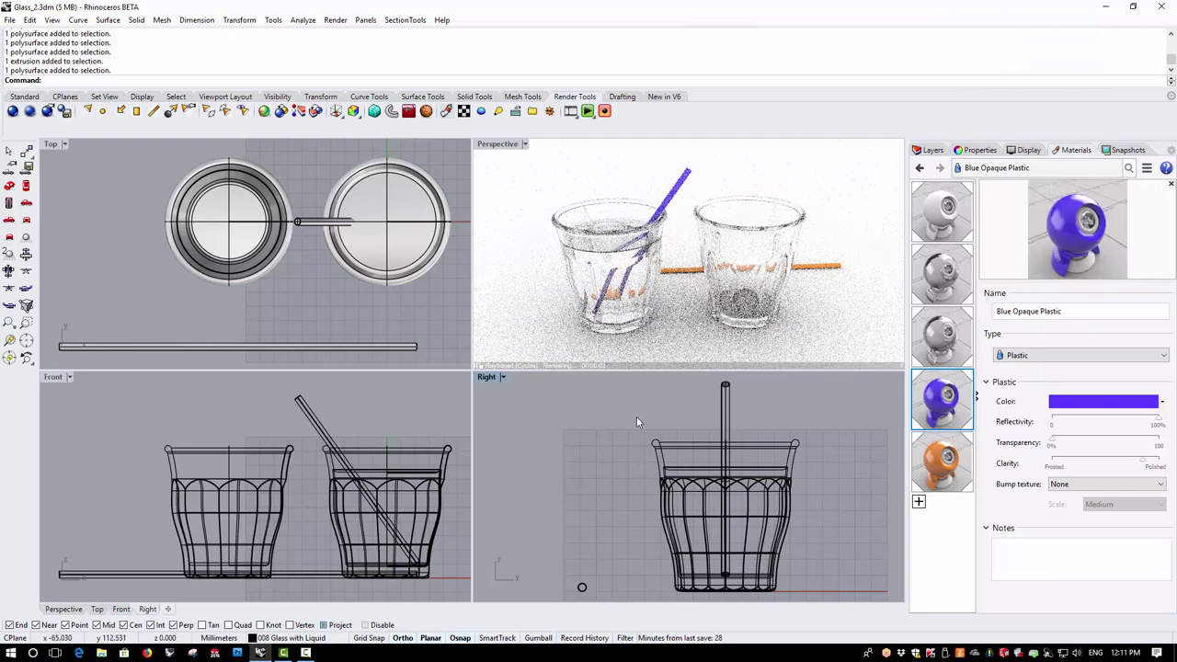